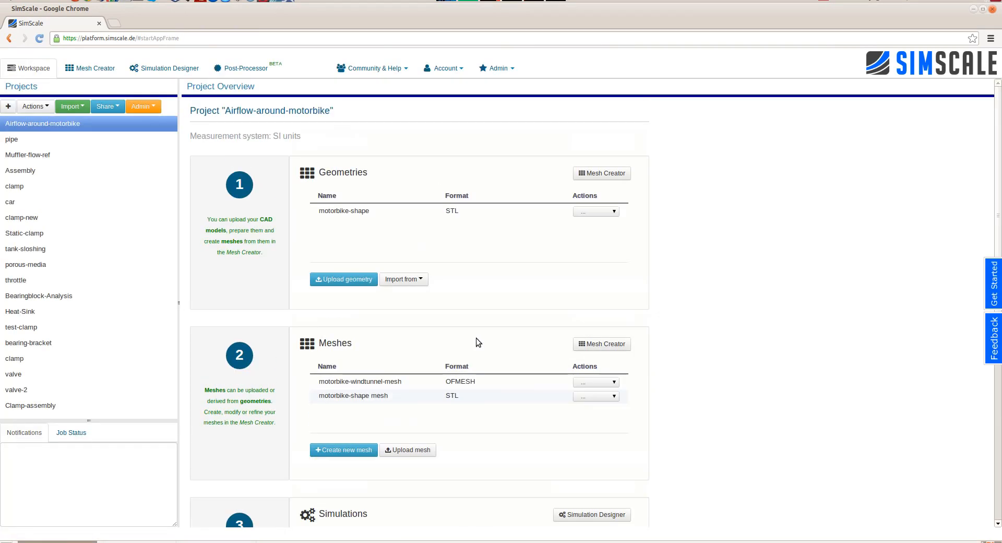
- Create a new project named Airflow-around-car with SI units
{"action": "left_click", "coordinate": [7, 106]}
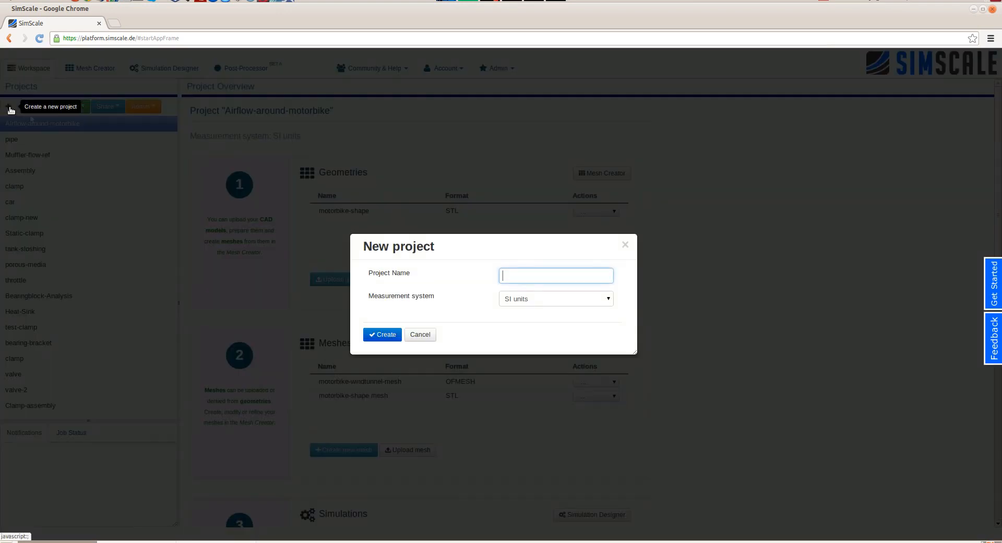
{"action": "left_click", "coordinate": [532, 273]}
{"action": "type", "text": "Airflow-around-mo"}
{"action": "key", "text": "Return"}
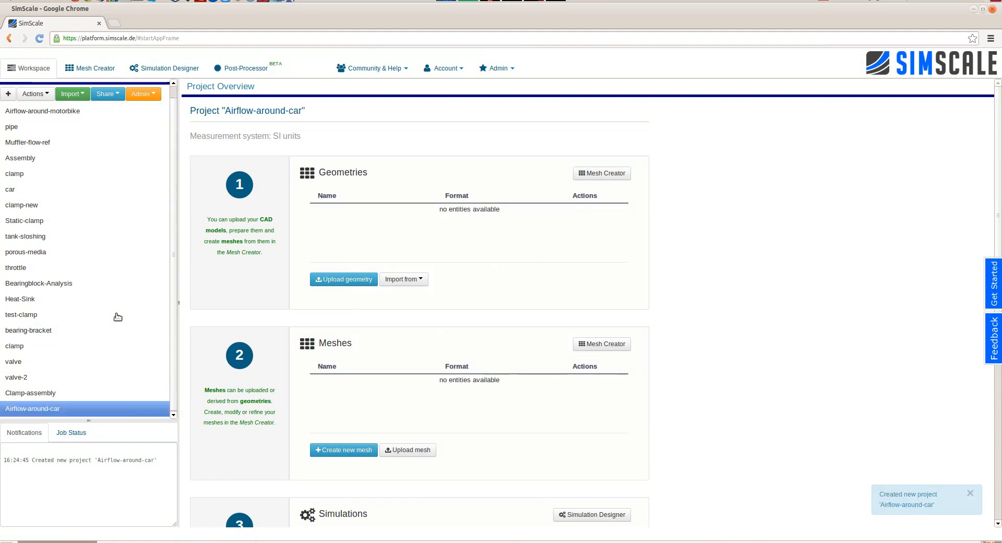
- Upload futuristic-car_smoothed.stl as a new STL geometry in the Mesh Creator
{"action": "left_click", "coordinate": [84, 67]}
{"action": "right_click", "coordinate": [38, 144]}
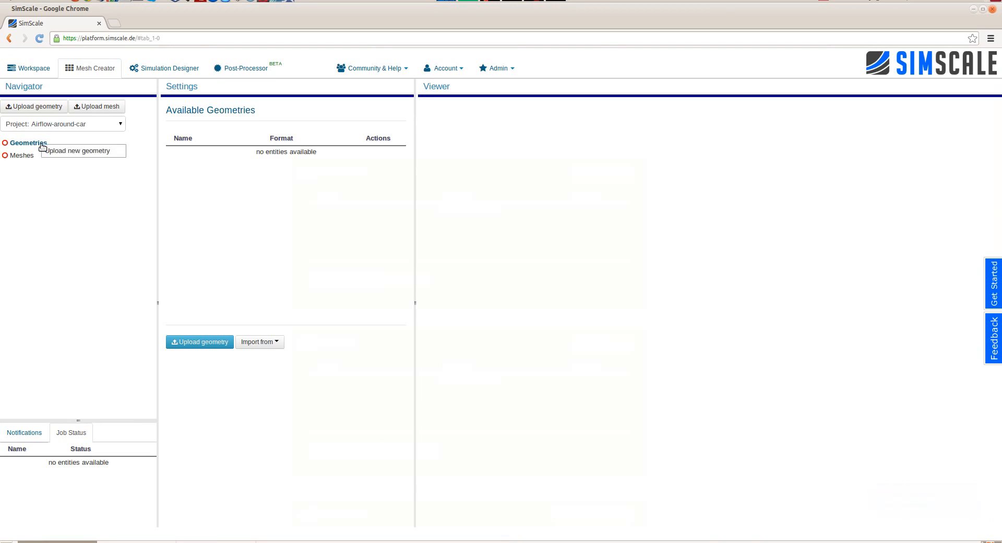
{"action": "left_click", "coordinate": [74, 153]}
{"action": "left_click", "coordinate": [525, 286]}
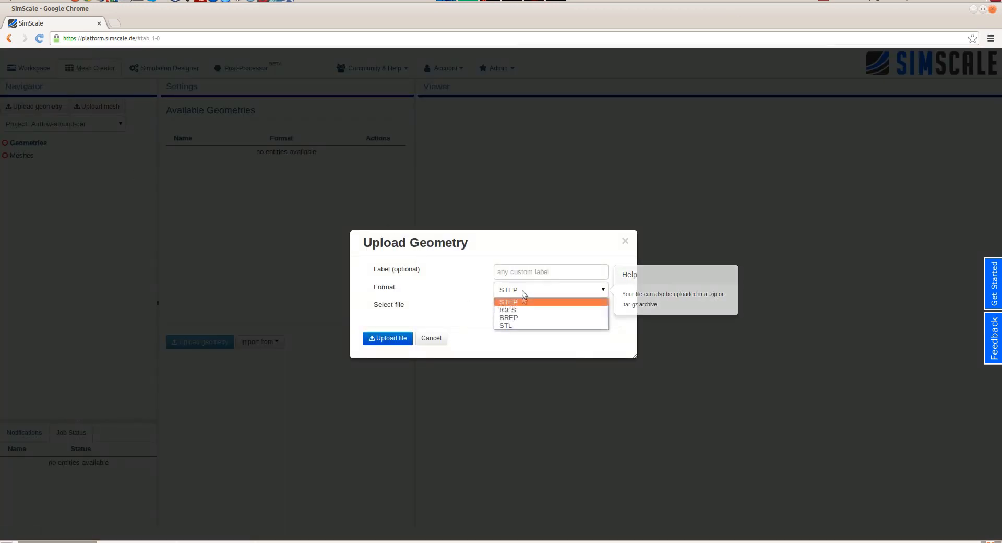
{"action": "left_click", "coordinate": [519, 324]}
{"action": "left_click", "coordinate": [516, 307]}
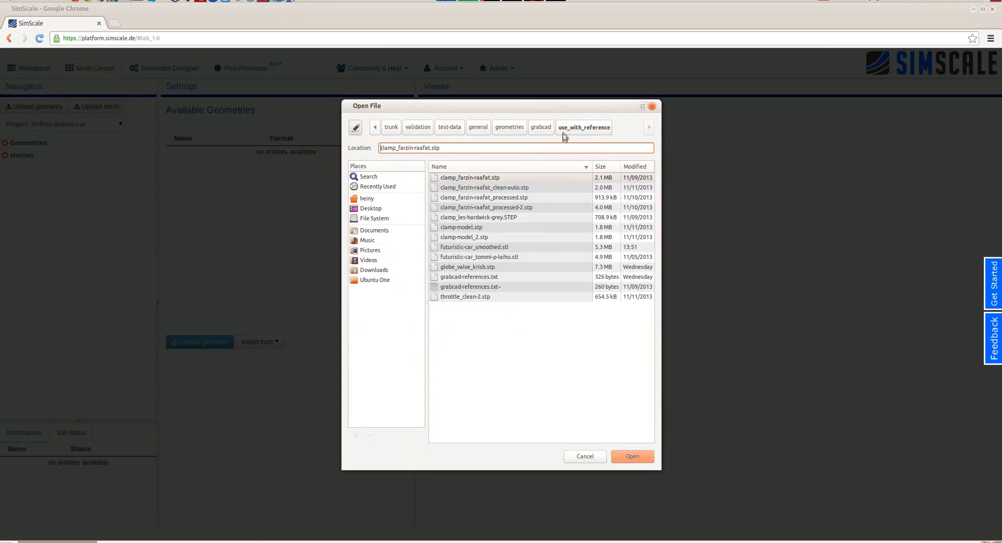
{"action": "double_click", "coordinate": [523, 245]}
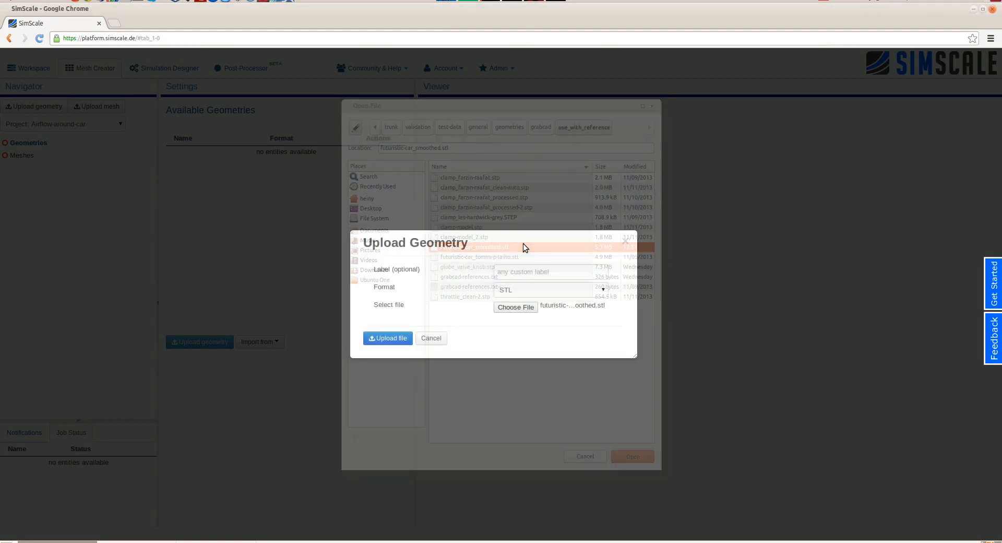
{"action": "left_click", "coordinate": [389, 338]}
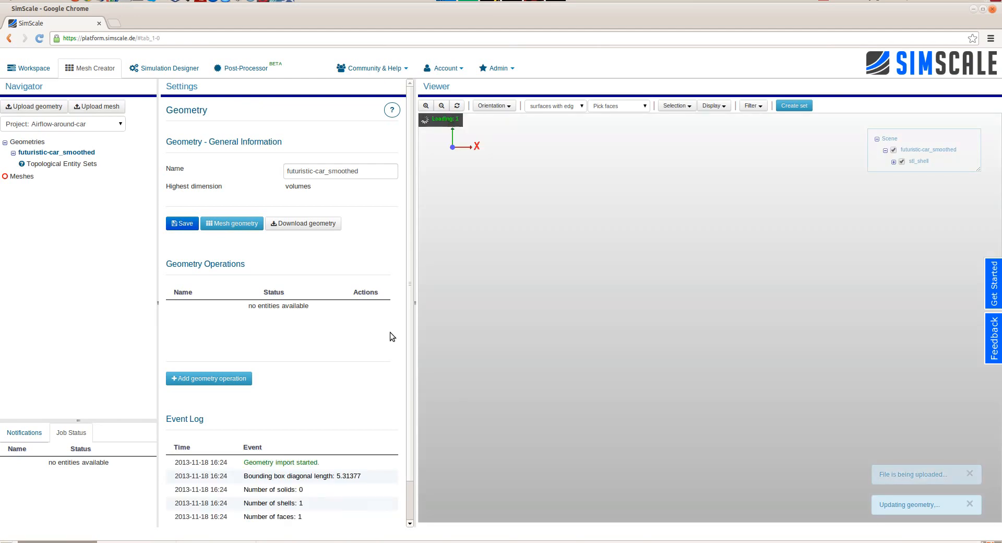
- Create a new mesh from the futuristic-car_smoothed geometry
{"action": "left_click_drag", "start_coordinate": [722, 374], "coordinate": [782, 187]}
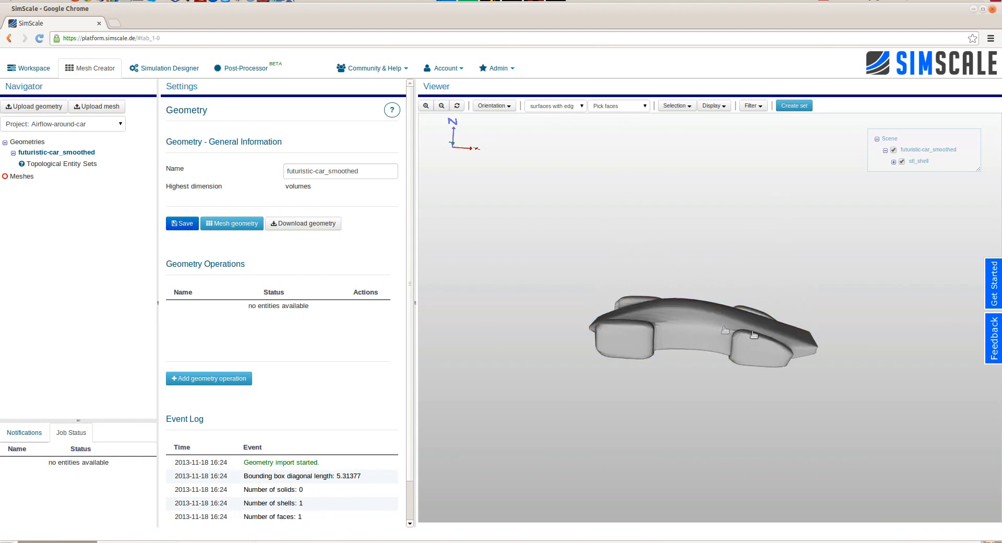
{"action": "left_click_drag", "start_coordinate": [844, 335], "coordinate": [666, 407]}
{"action": "right_click", "coordinate": [59, 153]}
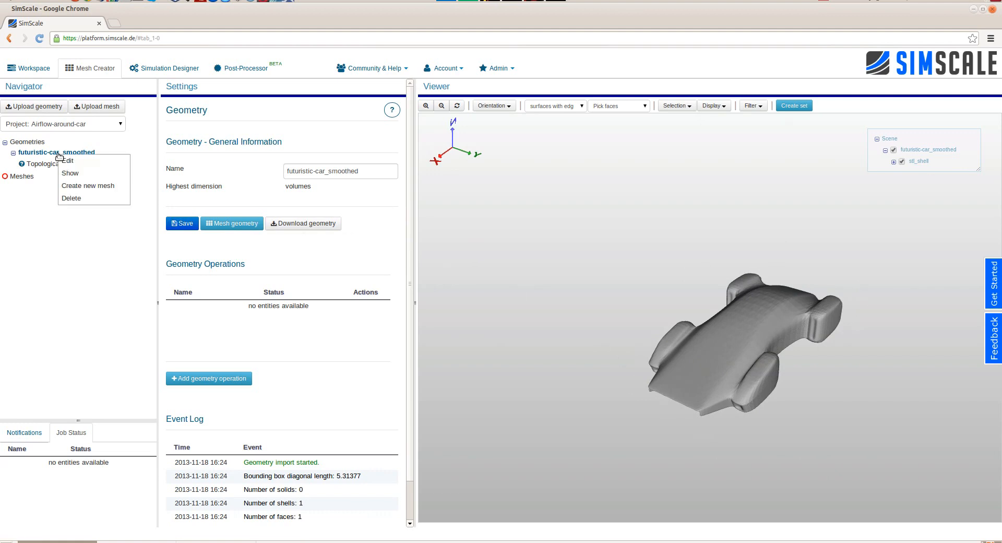
{"action": "left_click", "coordinate": [82, 189]}
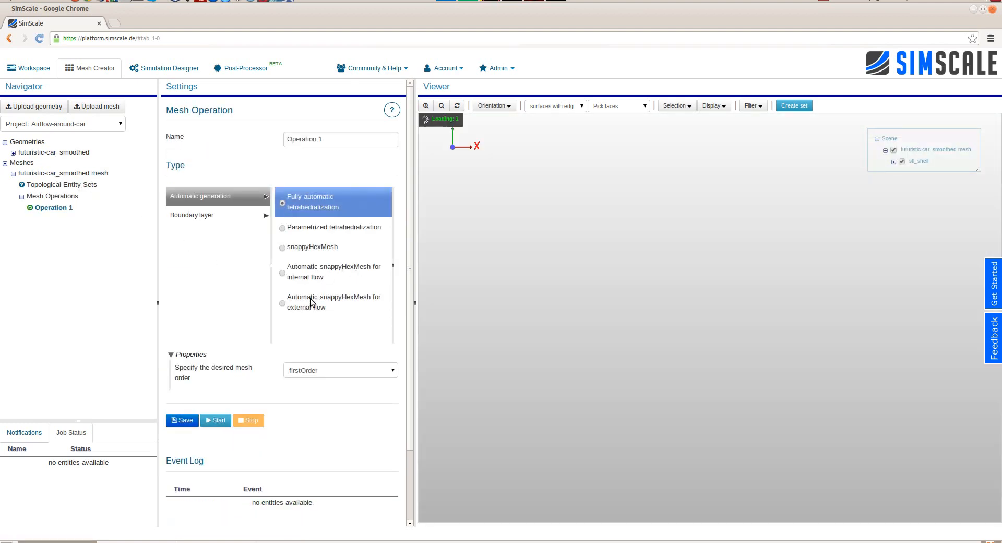
- Set the mesh operation type to Automatic snappyHexMesh for external flow and name it auto-hex-dominant-external
{"action": "left_click", "coordinate": [310, 300]}
{"action": "triple_click", "coordinate": [344, 139]}
{"action": "type", "text": "auto-hex-dominant-external"}
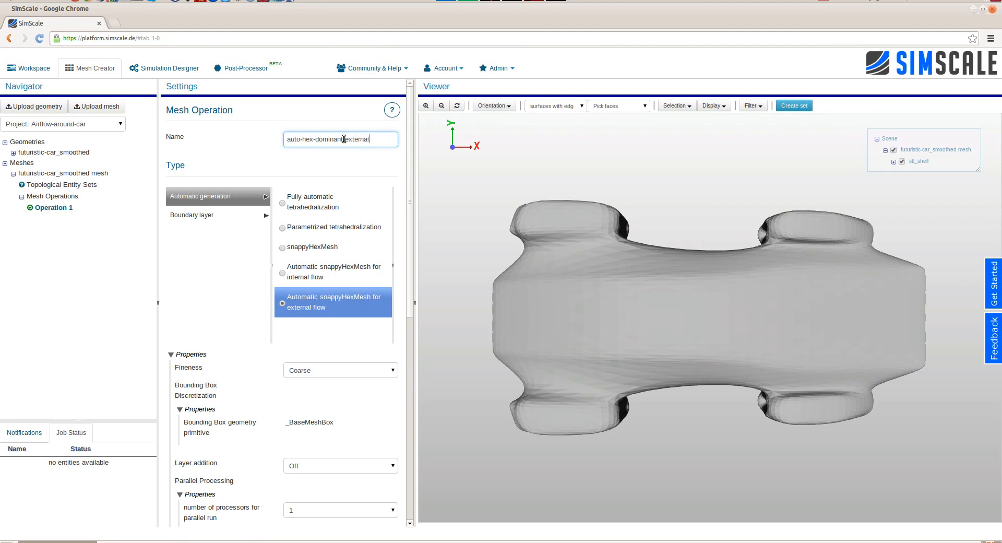
{"action": "key", "text": "Return"}
- Set the x extent of the _BaseMeshBox primitive from -12 to 8
{"action": "left_click_drag", "start_coordinate": [679, 405], "coordinate": [551, 312]}
{"action": "left_click", "coordinate": [69, 230]}
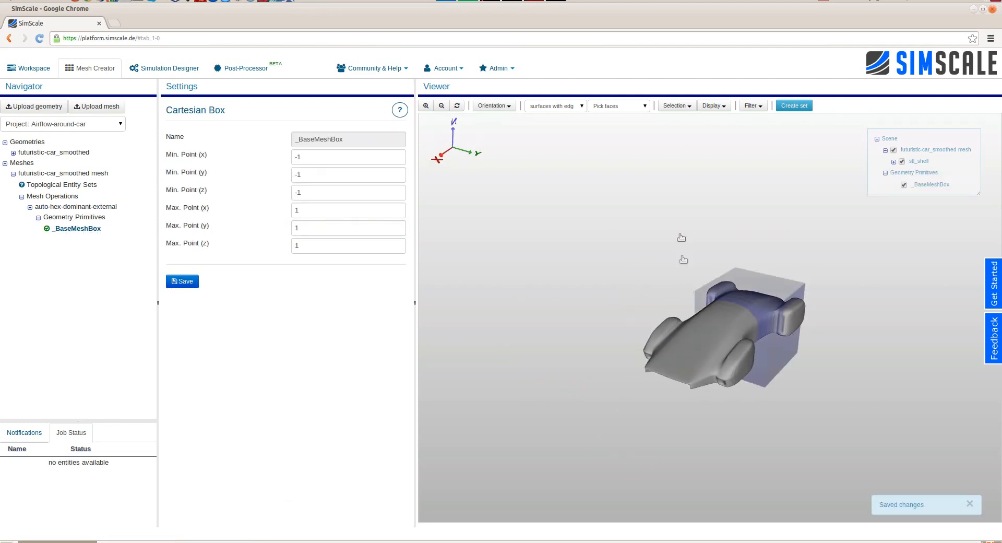
{"action": "scroll", "coordinate": [678, 214], "scroll_direction": "down", "scroll_amount": 2}
{"action": "type", "text": "2"}
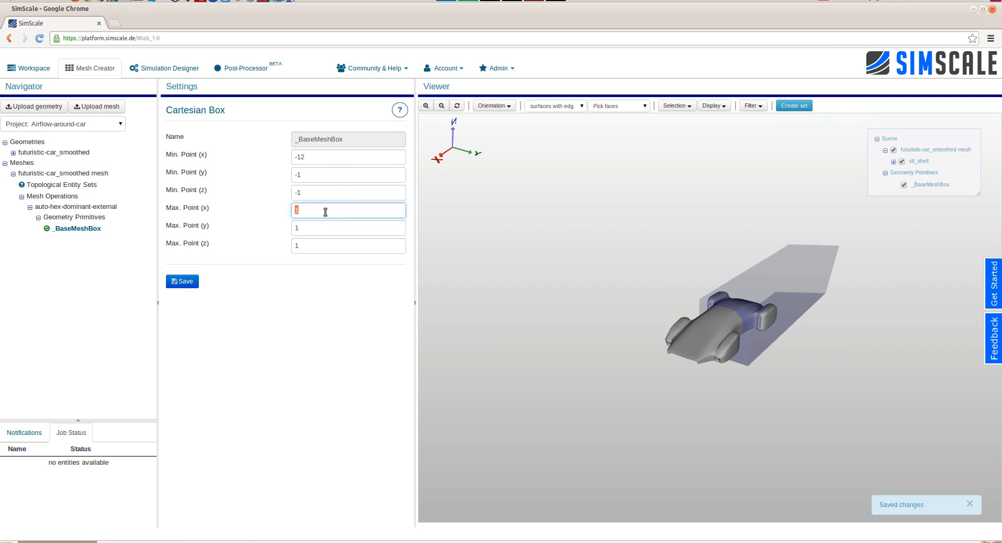
{"action": "type", "text": "8"}
{"action": "scroll", "coordinate": [734, 309], "scroll_direction": "down", "scroll_amount": 2}
- Set the y extent of the base mesh box from -4 to 4
{"action": "left_click_drag", "start_coordinate": [735, 308], "coordinate": [707, 348]}
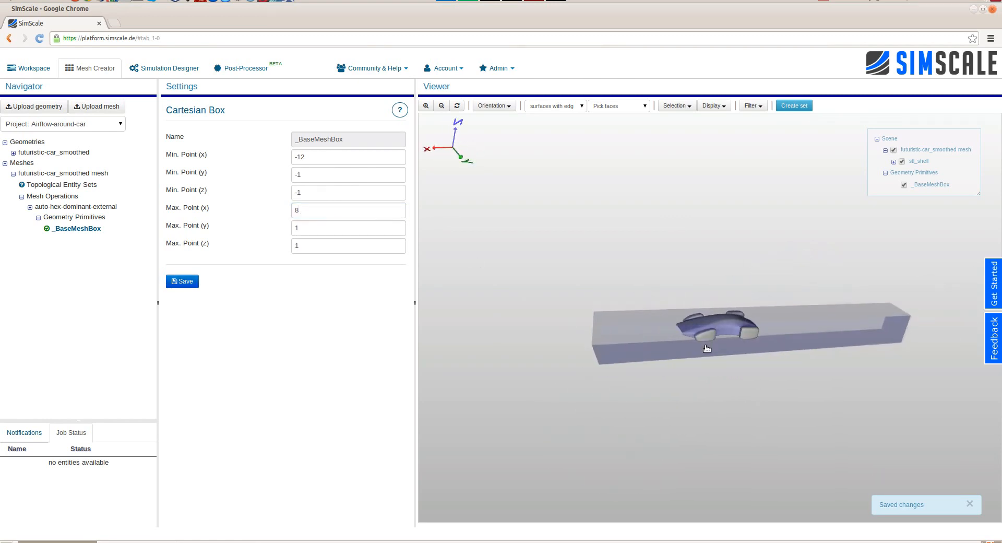
{"action": "type", "text": "4"}
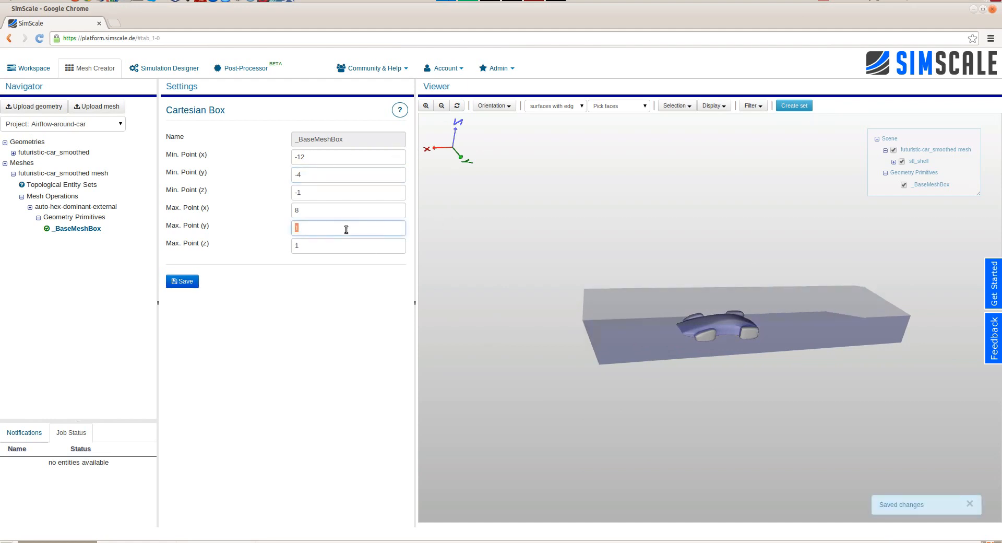
{"action": "key", "text": "BackSpace"}
{"action": "type", "text": "4"}
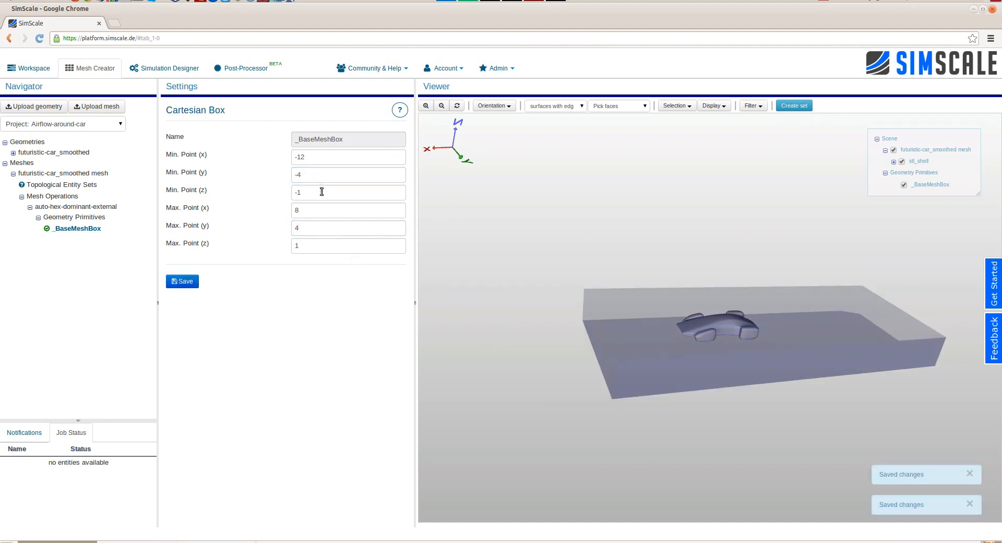
- Set the base mesh box's minimum z to 0.025 and maximum z to 4, and check the box around the car
{"action": "key", "text": "BackSpace"}
{"action": "key", "text": "BackSpace"}
{"action": "type", "text": "0.025"}
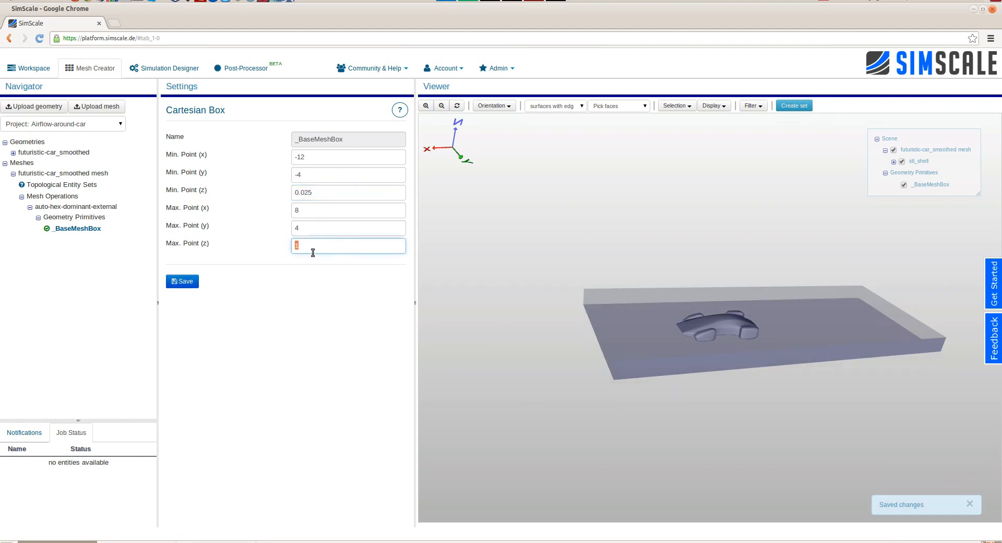
{"action": "left_click_drag", "start_coordinate": [742, 360], "coordinate": [725, 267]}
{"action": "right_click_drag", "start_coordinate": [725, 267], "coordinate": [850, 533]}
{"action": "left_click_drag", "start_coordinate": [731, 331], "coordinate": [821, 443]}
{"action": "right_click_drag", "start_coordinate": [821, 443], "coordinate": [752, 317]}
{"action": "left_click_drag", "start_coordinate": [753, 317], "coordinate": [746, 267]}
- Set the auto-hex-dominant-external operation's fineness to Very fine and its number of processors to 2
{"action": "left_click", "coordinate": [76, 207]}
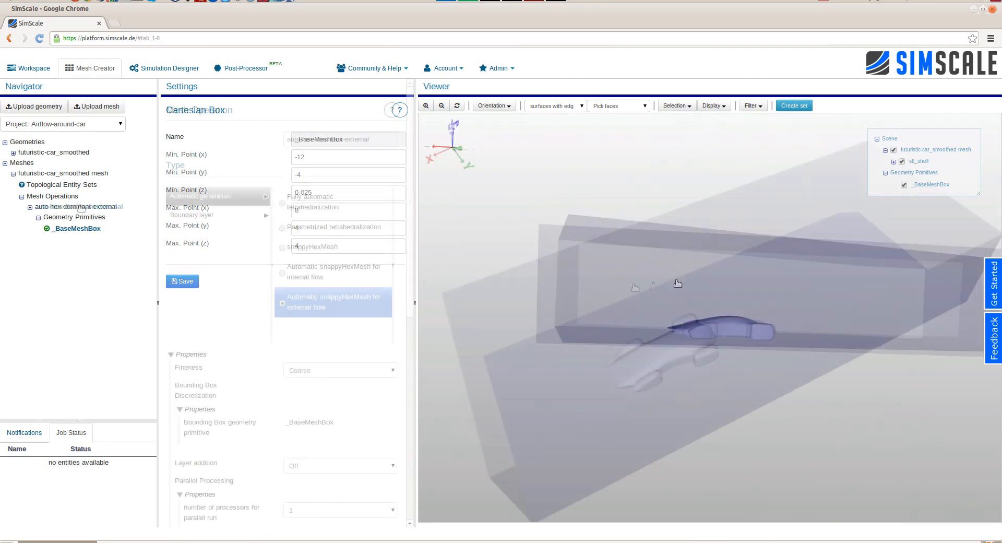
{"action": "scroll", "coordinate": [291, 266], "scroll_direction": "down", "scroll_amount": 3}
{"action": "left_click", "coordinate": [317, 230]}
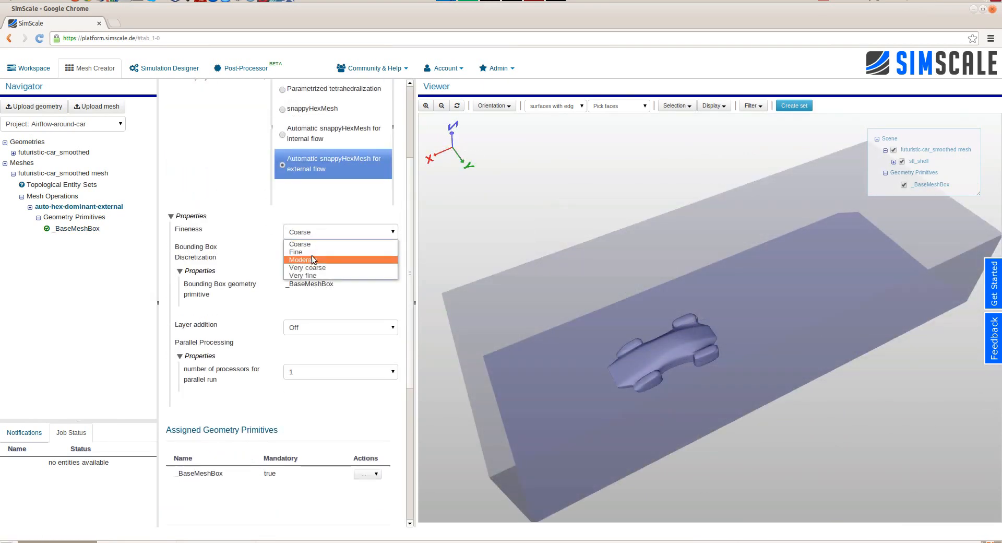
{"action": "left_click", "coordinate": [311, 276]}
{"action": "left_click", "coordinate": [306, 371]}
{"action": "left_click", "coordinate": [299, 392]}
- Save the mesh operation settings and start the meshing run
{"action": "scroll", "coordinate": [256, 346], "scroll_direction": "down", "scroll_amount": 5}
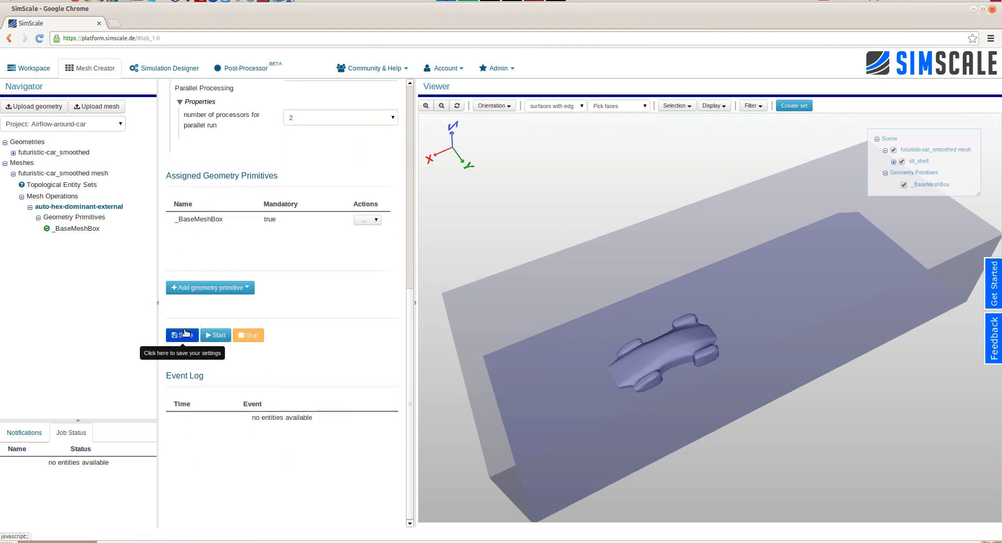
{"action": "left_click", "coordinate": [186, 332]}
{"action": "left_click", "coordinate": [222, 335]}
{"action": "left_click", "coordinate": [414, 320]}
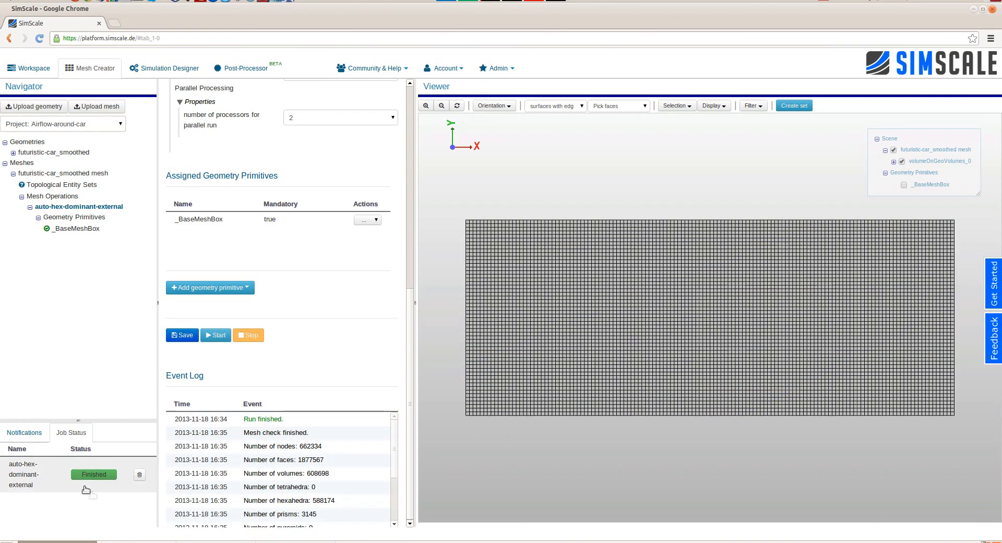
- Review the mesh statistics in the event log, and hide the top and two near side faces of the meshed box
{"action": "left_click_drag", "start_coordinate": [726, 451], "coordinate": [534, 308]}
{"action": "scroll", "coordinate": [397, 430], "scroll_direction": "down", "scroll_amount": 3}
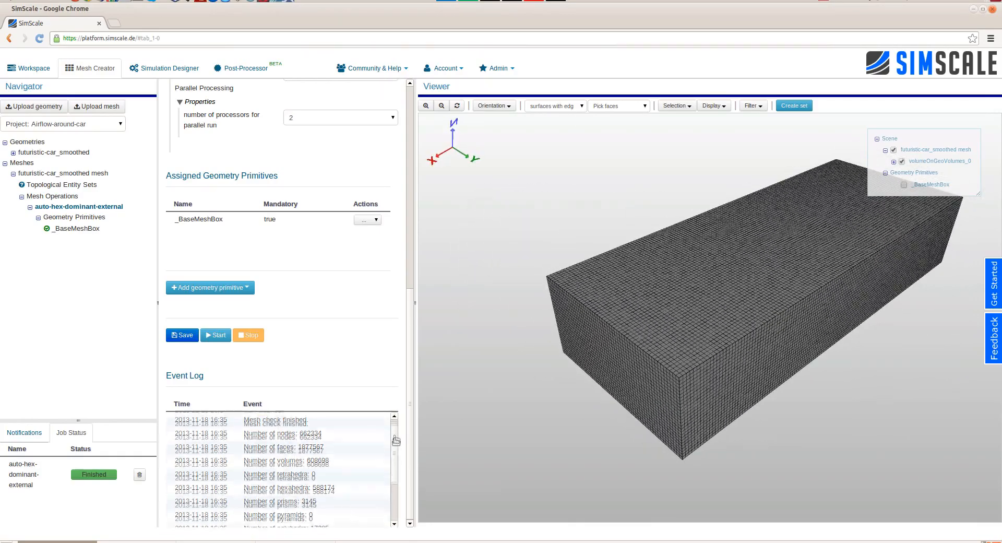
{"action": "scroll", "coordinate": [395, 432], "scroll_direction": "up", "scroll_amount": 3}
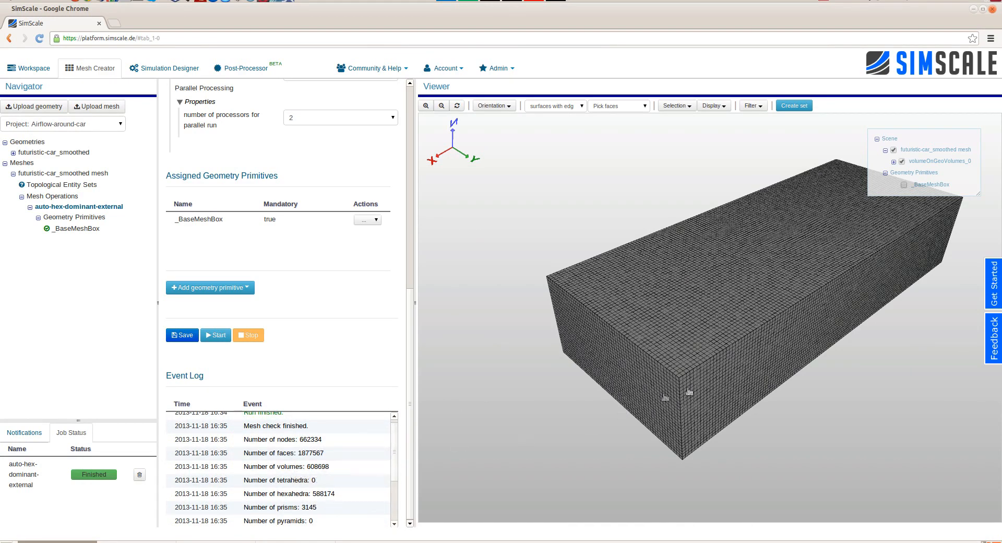
{"action": "scroll", "coordinate": [738, 338], "scroll_direction": "up", "scroll_amount": 2}
{"action": "left_click", "coordinate": [733, 383]}
{"action": "left_click", "coordinate": [636, 394]}
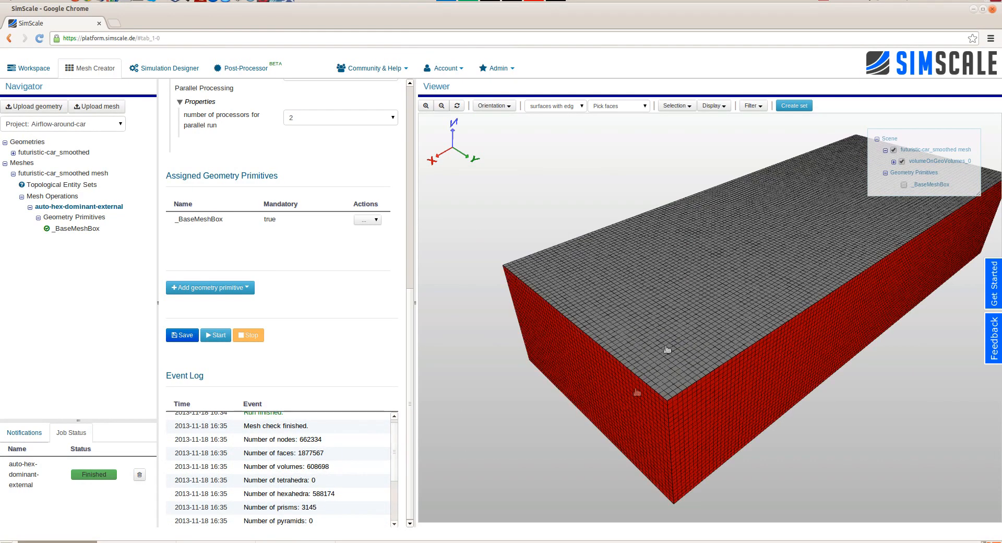
{"action": "left_click", "coordinate": [678, 337]}
{"action": "left_click", "coordinate": [712, 106]}
{"action": "left_click", "coordinate": [711, 122]}
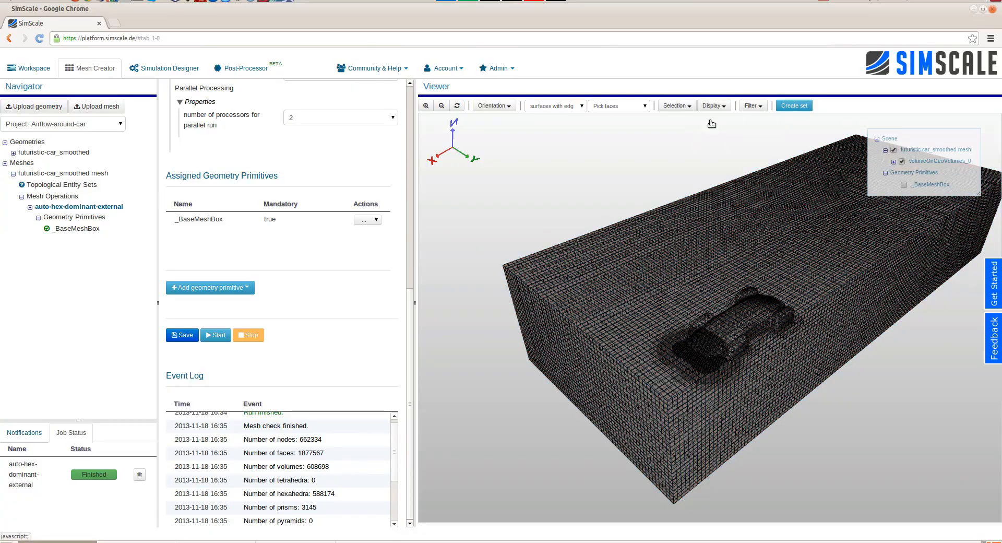
- Examine the surface mesh on the car body and the refinement on the floor around it
{"action": "mouse_move", "coordinate": [740, 385]}
{"action": "left_mouse_down"}
{"action": "mouse_move", "coordinate": [745, 345]}
{"action": "mouse_move", "coordinate": [749, 378]}
{"action": "left_mouse_up"}
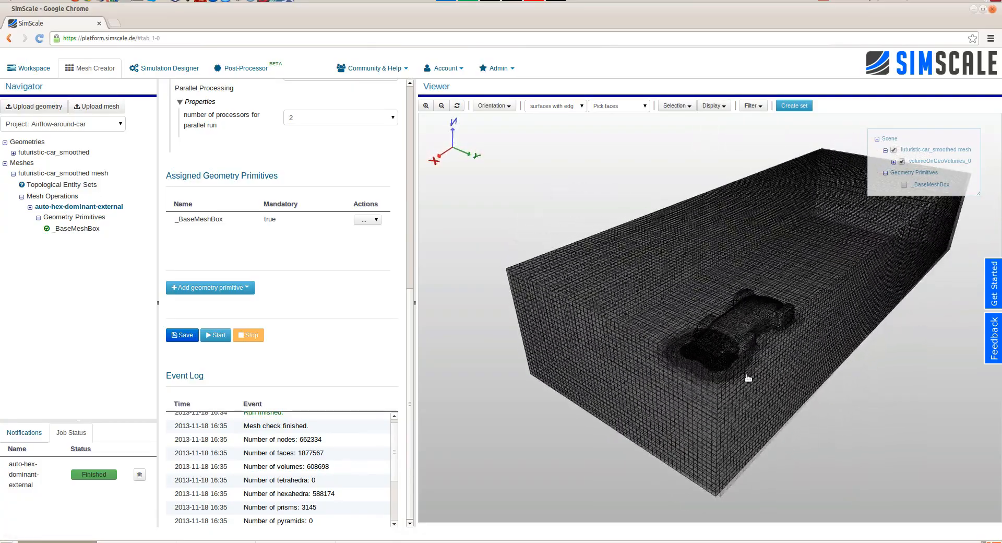
{"action": "left_click", "coordinate": [750, 379]}
{"action": "scroll", "coordinate": [786, 314], "scroll_direction": "up", "scroll_amount": 5}
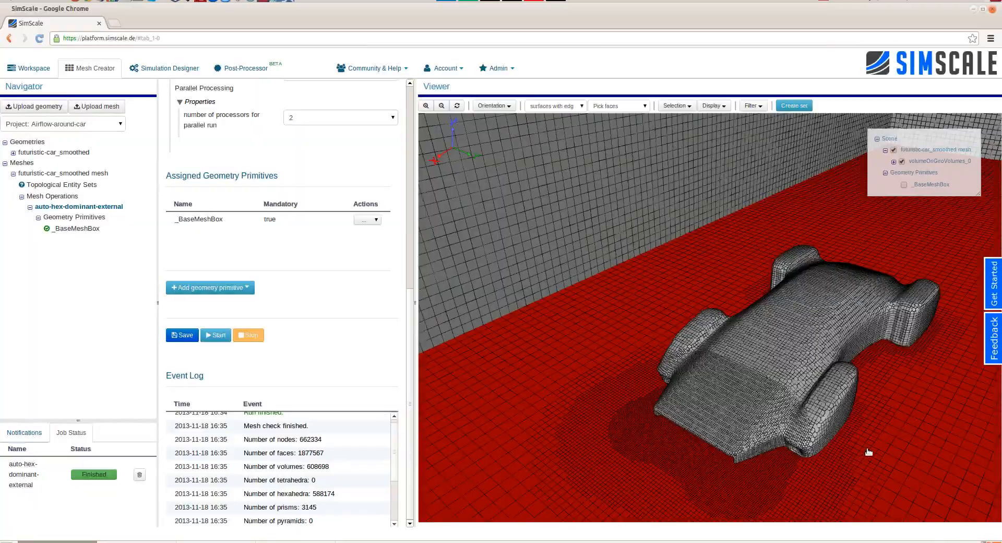
{"action": "left_click", "coordinate": [808, 353]}
{"action": "right_click_drag", "start_coordinate": [896, 419], "coordinate": [869, 342]}
{"action": "left_click_drag", "start_coordinate": [849, 351], "coordinate": [856, 431]}
- Clip the mesh through reference point 0, 0, 0 with the plane normal set to 0, 1, 0
{"action": "left_click", "coordinate": [753, 106]}
{"action": "left_click", "coordinate": [756, 120]}
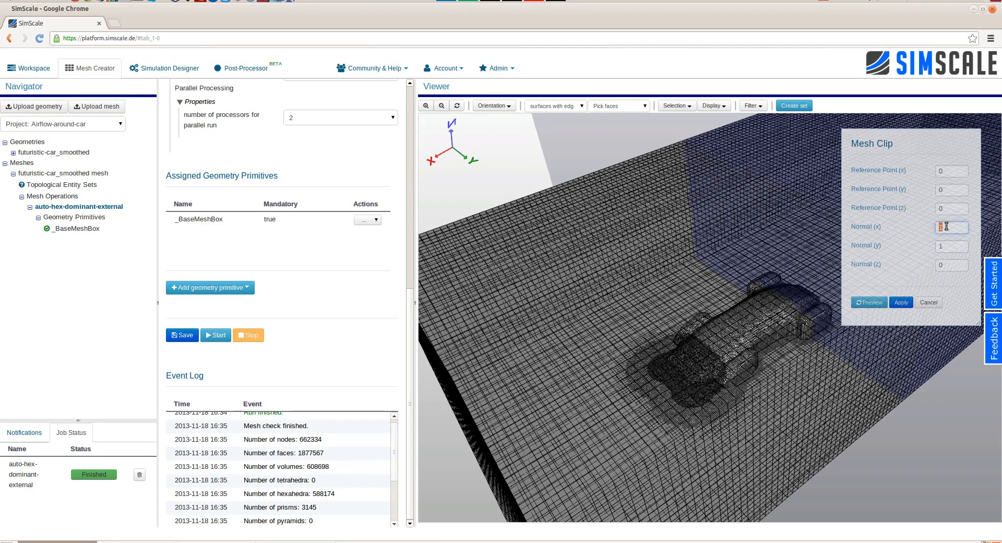
{"action": "type", "text": "0"}
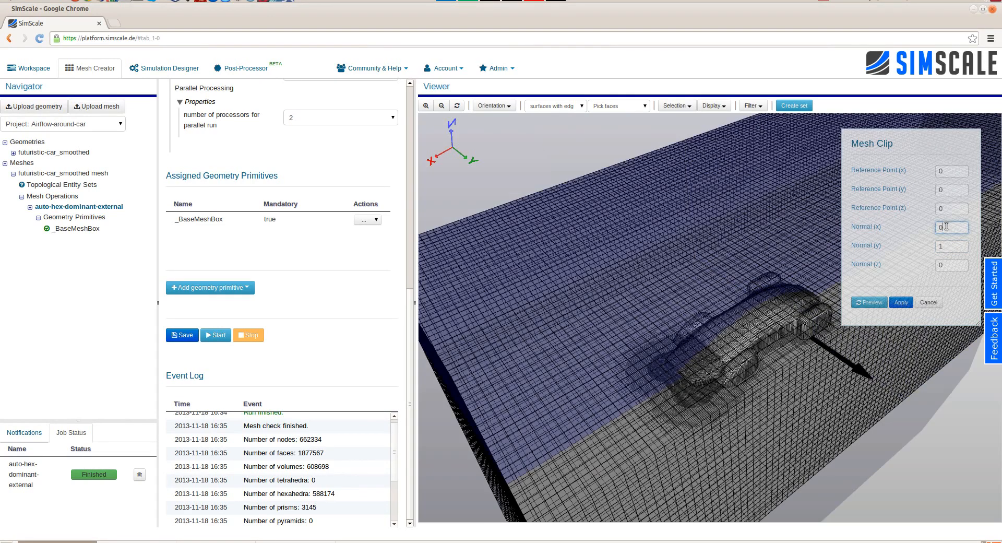
{"action": "left_click", "coordinate": [897, 301]}
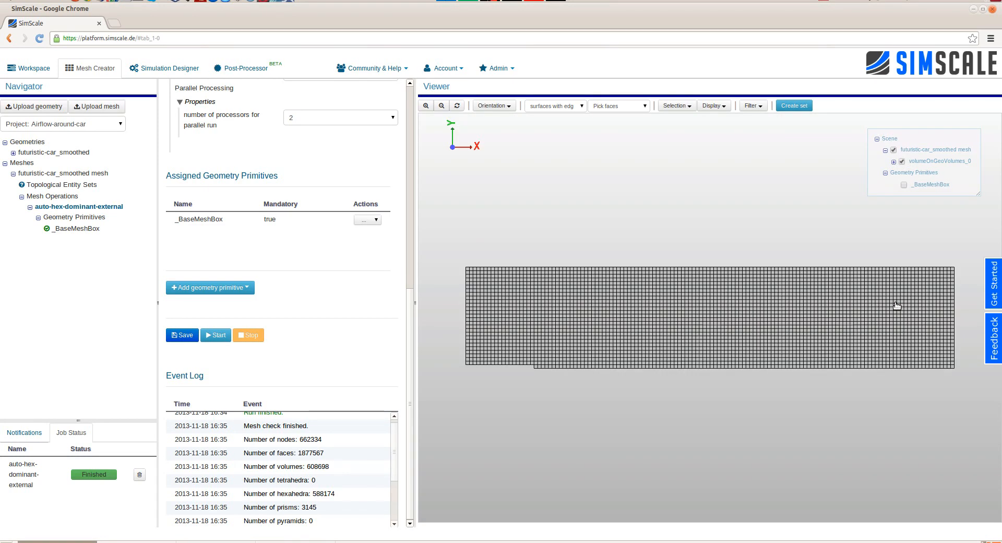
- Examine the clipped mesh's cross-section and the cell refinement around the car's profile
{"action": "left_click_drag", "start_coordinate": [761, 409], "coordinate": [850, 343]}
{"action": "middle_click_drag", "start_coordinate": [849, 343], "coordinate": [763, 346]}
{"action": "right_click_drag", "start_coordinate": [760, 352], "coordinate": [800, 515]}
{"action": "left_click_drag", "start_coordinate": [801, 445], "coordinate": [771, 459]}
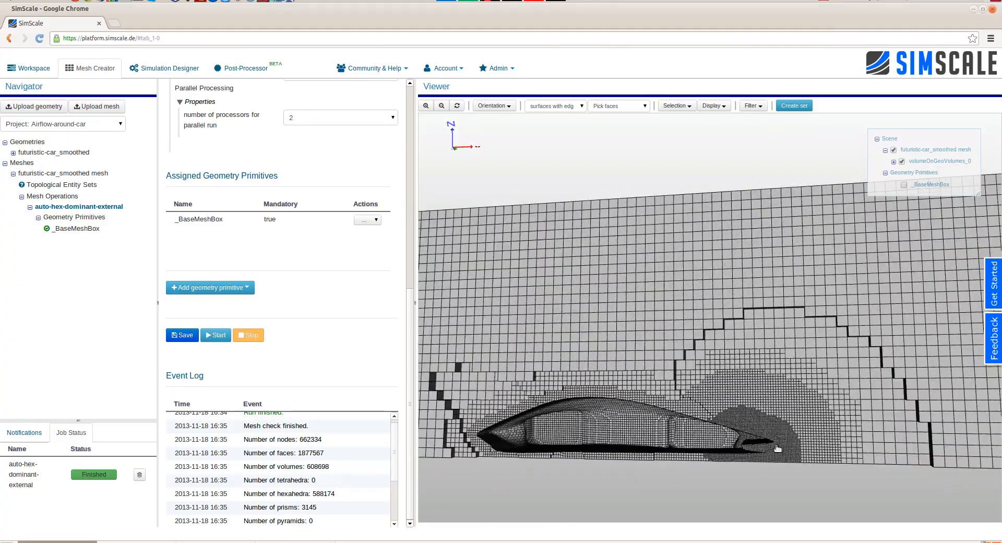
{"action": "left_click_drag", "start_coordinate": [772, 459], "coordinate": [772, 467]}
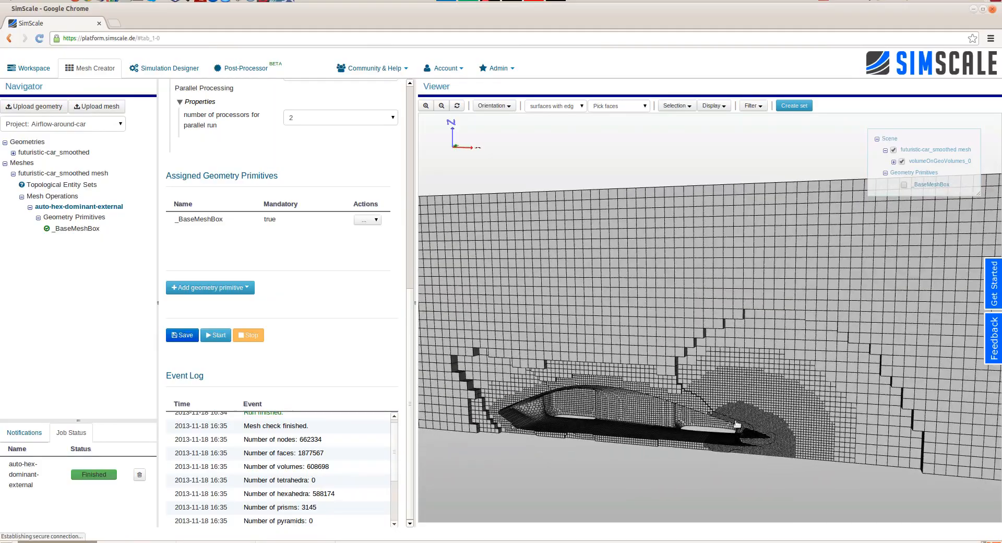
{"action": "middle_click_drag", "start_coordinate": [738, 425], "coordinate": [778, 400]}
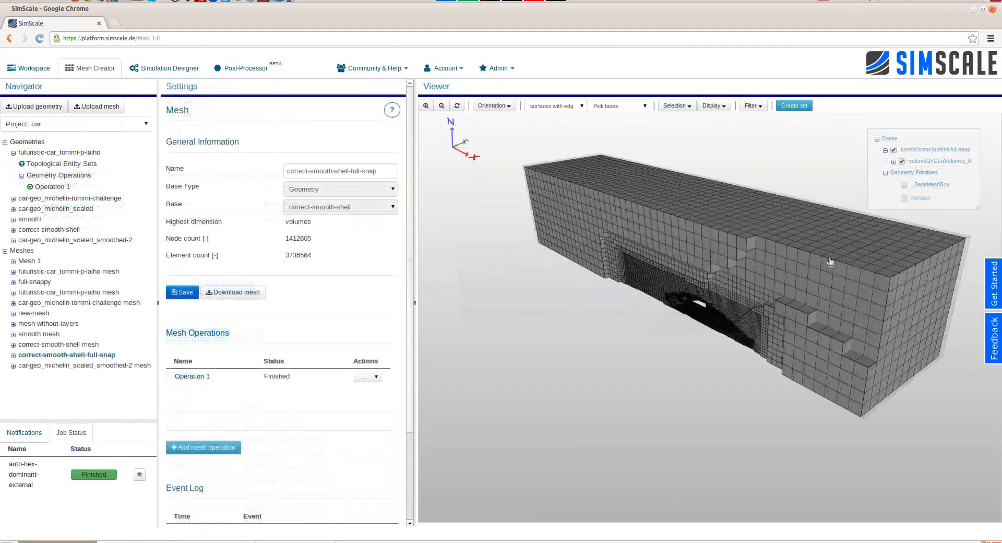
- Show the Ref-box primitive around the car in the clipped correct-smooth-shell-full-snap mesh
{"action": "scroll", "coordinate": [859, 360], "scroll_direction": "up", "scroll_amount": 5}
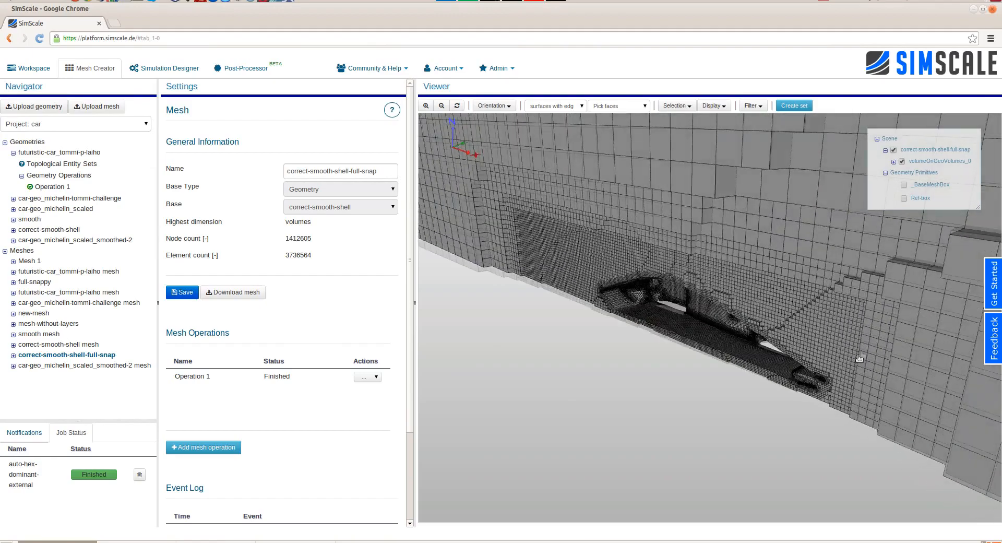
{"action": "mouse_move", "coordinate": [859, 358]}
{"action": "left_mouse_down"}
{"action": "mouse_move", "coordinate": [883, 324]}
{"action": "mouse_move", "coordinate": [851, 362]}
{"action": "left_mouse_up"}
{"action": "left_click", "coordinate": [904, 198]}
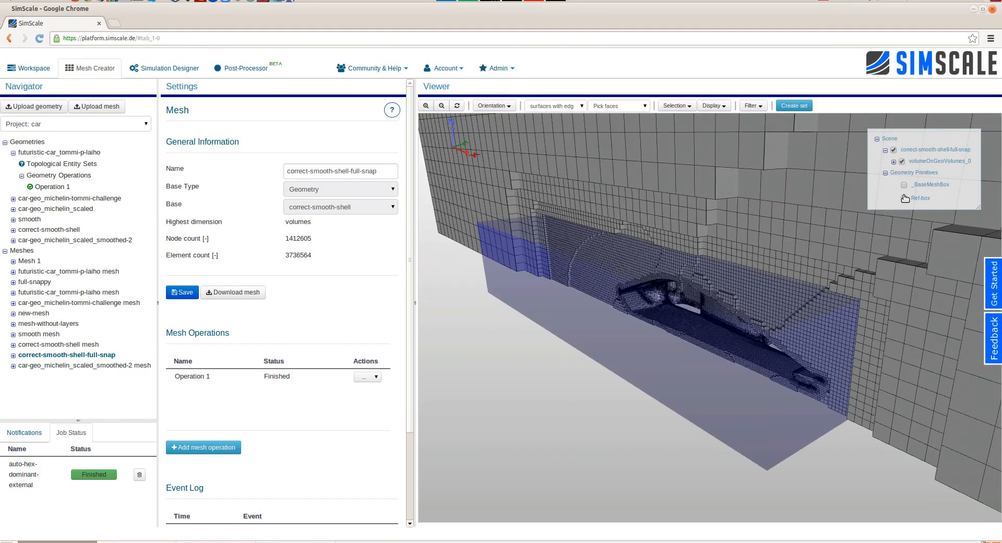
- Display the _BaseMeshBox primitive to compare its extent with the Ref-box and the mesh, and hide it again
{"action": "scroll", "coordinate": [801, 354], "scroll_direction": "down", "scroll_amount": 5}
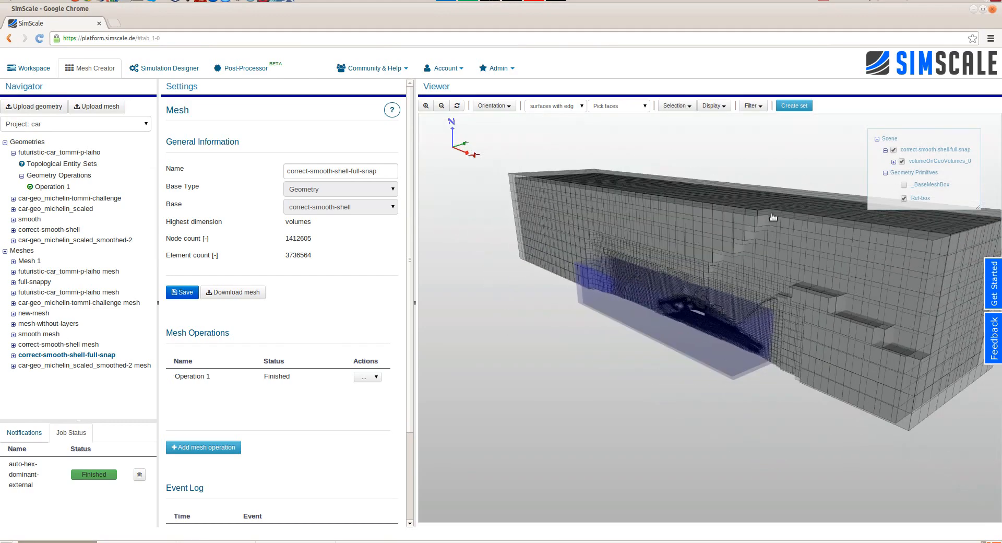
{"action": "left_click", "coordinate": [904, 185]}
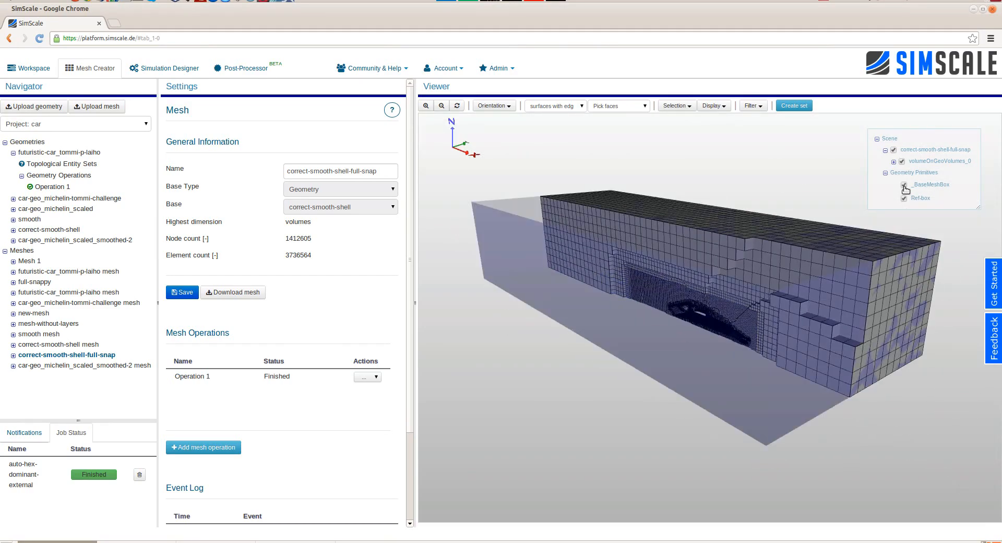
{"action": "left_click", "coordinate": [904, 185]}
{"action": "scroll", "coordinate": [755, 245], "scroll_direction": "up", "scroll_amount": 5}
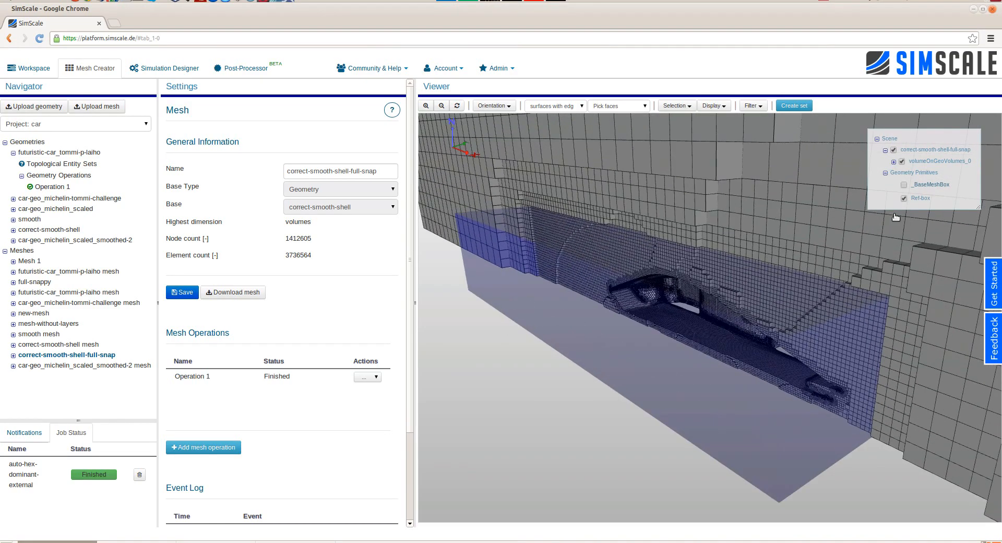
- Hide the Ref-box primitive and examine the surface mesh on the car body and the cells around it
{"action": "left_click", "coordinate": [904, 199]}
{"action": "scroll", "coordinate": [847, 325], "scroll_direction": "up", "scroll_amount": 5}
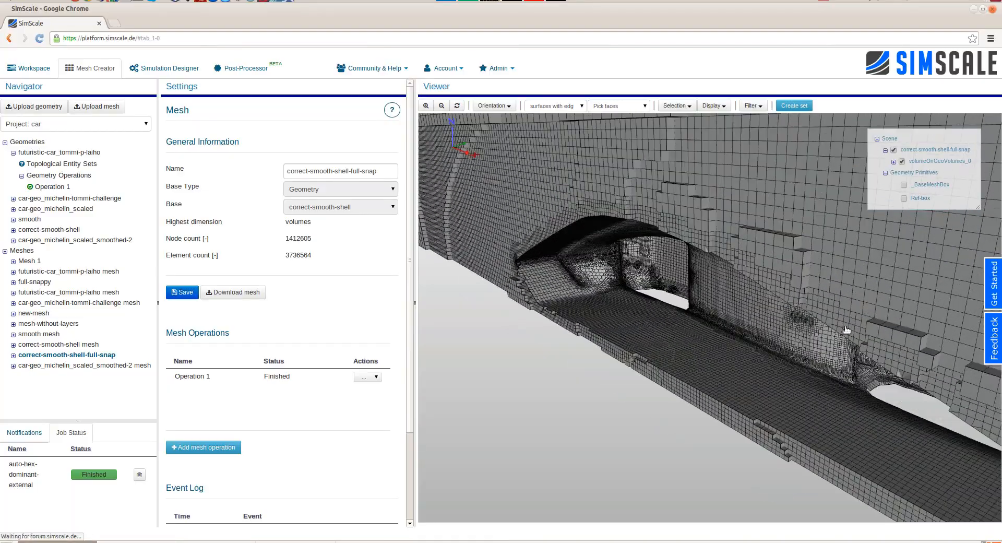
{"action": "scroll", "coordinate": [847, 325], "scroll_direction": "up", "scroll_amount": 8}
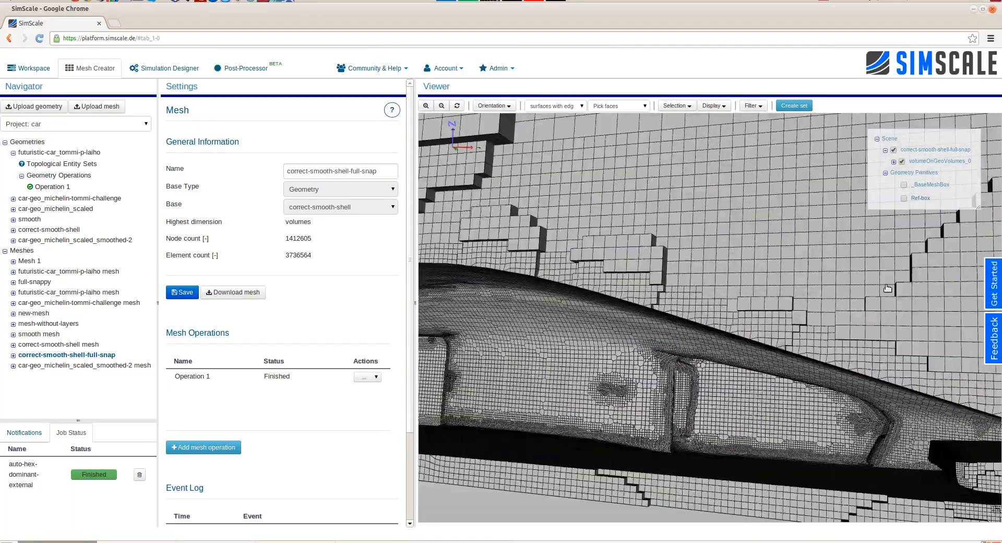
{"action": "left_click_drag", "start_coordinate": [847, 285], "coordinate": [825, 336]}
{"action": "scroll", "coordinate": [882, 367], "scroll_direction": "down", "scroll_amount": 2}
- Create a face set named inlet from the +X end face of the futuristic-car_smoothed mesh
{"action": "left_click", "coordinate": [880, 358]}
{"action": "left_click", "coordinate": [800, 339]}
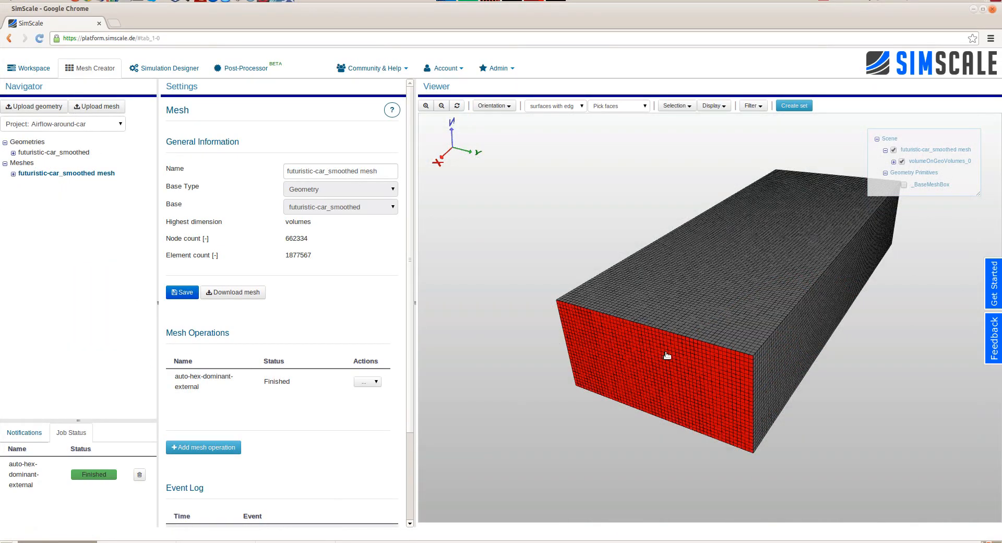
{"action": "left_click", "coordinate": [795, 106]}
{"action": "key", "text": "Escape"}
- Create a face set named surrounding from the side and top faces of the flow domain
{"action": "left_click", "coordinate": [801, 335]}
{"action": "left_click", "coordinate": [754, 293]}
{"action": "left_click_drag", "start_coordinate": [569, 257], "coordinate": [713, 183]}
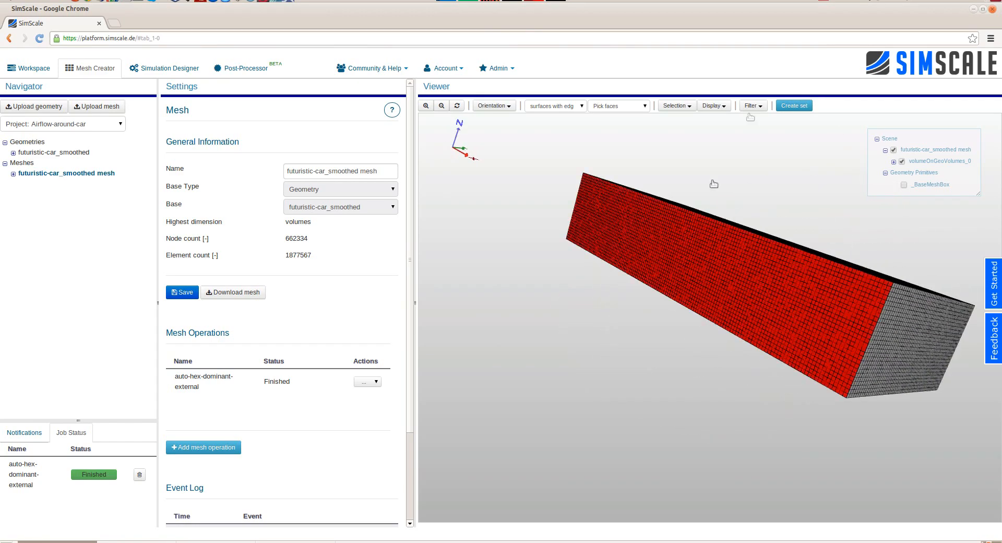
{"action": "left_click", "coordinate": [794, 106]}
{"action": "type", "text": "symmetry"}
{"action": "key", "text": "Return"}
- Create a face set named floor from the domain's bottom face beneath the car
{"action": "left_click_drag", "start_coordinate": [731, 351], "coordinate": [729, 303]}
{"action": "left_click", "coordinate": [766, 196]}
{"action": "left_click", "coordinate": [792, 106]}
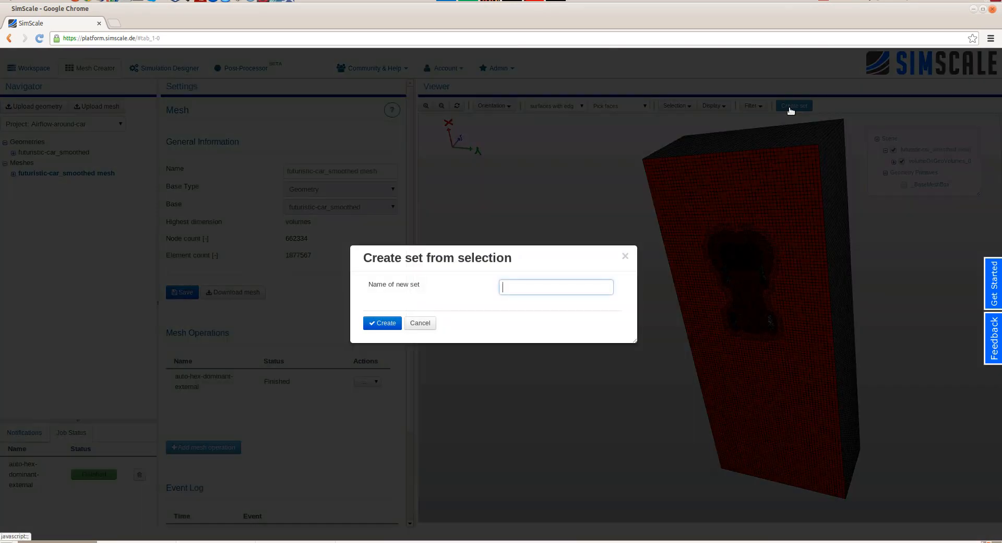
{"action": "type", "text": "floor"}
{"action": "key", "text": "Return"}
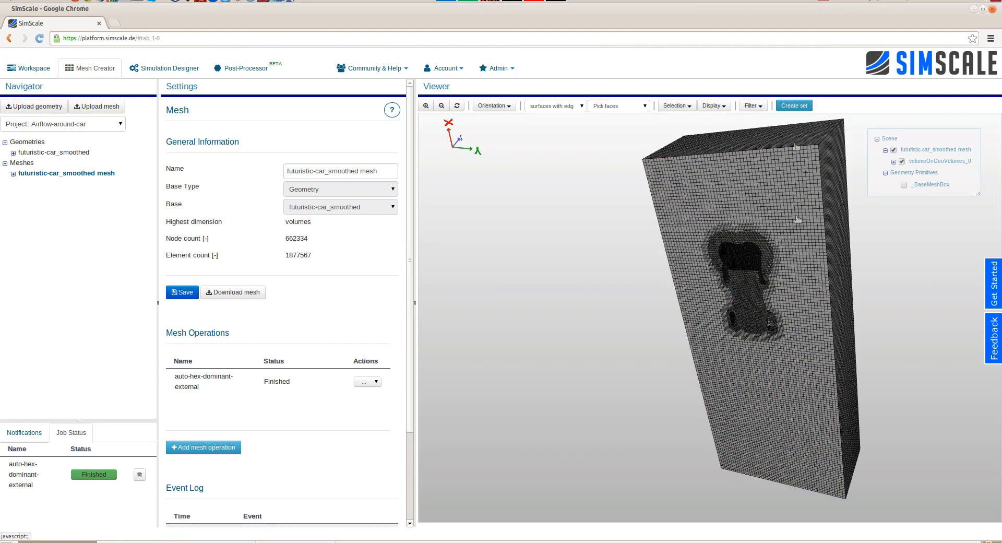
- Create a face set named outlet from the domain's end face opposite the inlet
{"action": "left_click_drag", "start_coordinate": [888, 383], "coordinate": [729, 312]}
{"action": "left_click", "coordinate": [624, 272]}
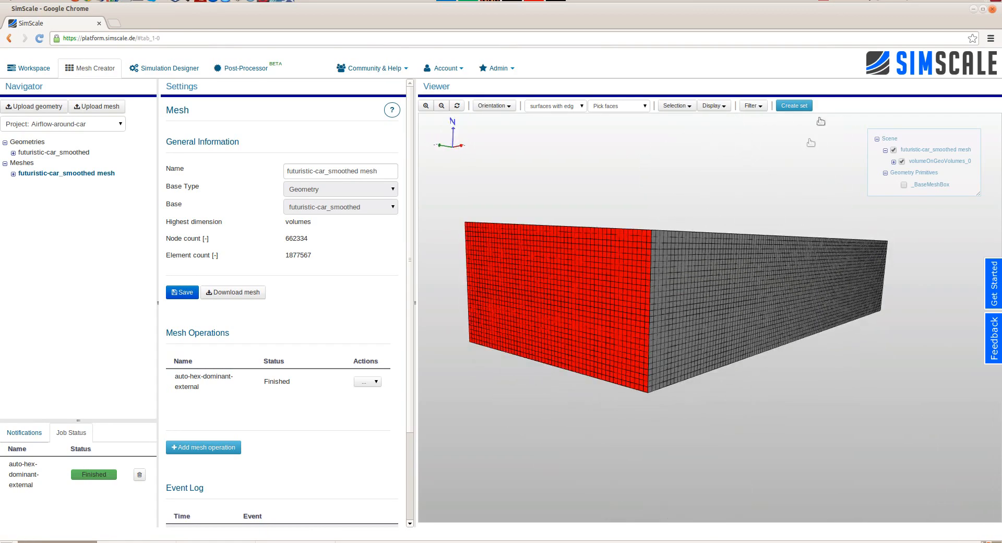
{"action": "left_click", "coordinate": [803, 105]}
{"action": "type", "text": "inlet"}
{"action": "key", "text": "Return"}
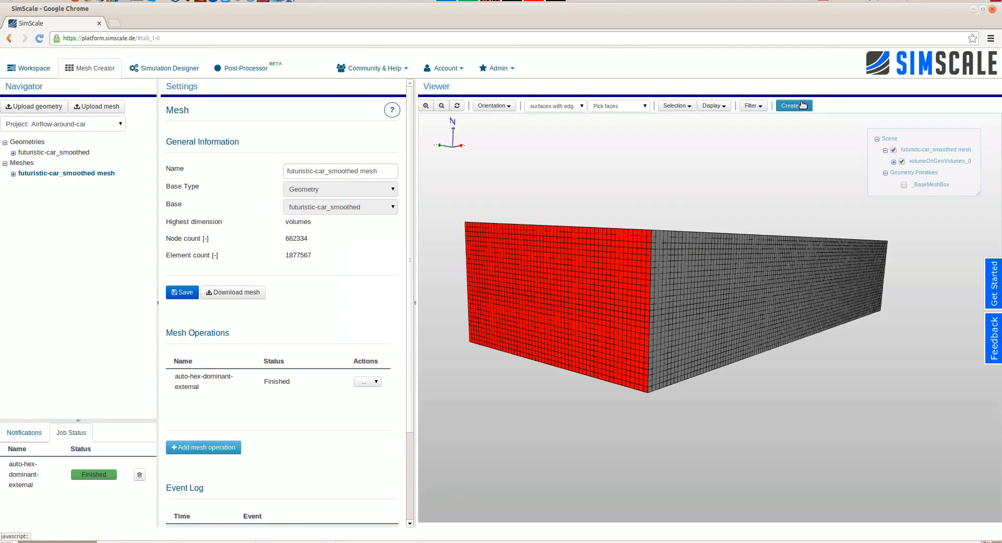
- Hide the outer domain faces that cover the car so its surface can be selected
{"action": "left_click_drag", "start_coordinate": [694, 334], "coordinate": [738, 434]}
{"action": "left_click", "coordinate": [733, 369]}
{"action": "left_click", "coordinate": [658, 358]}
{"action": "left_click", "coordinate": [691, 282]}
{"action": "left_click", "coordinate": [728, 106]}
{"action": "left_click", "coordinate": [736, 123]}
{"action": "scroll", "coordinate": [828, 406], "scroll_direction": "up", "scroll_amount": 5}
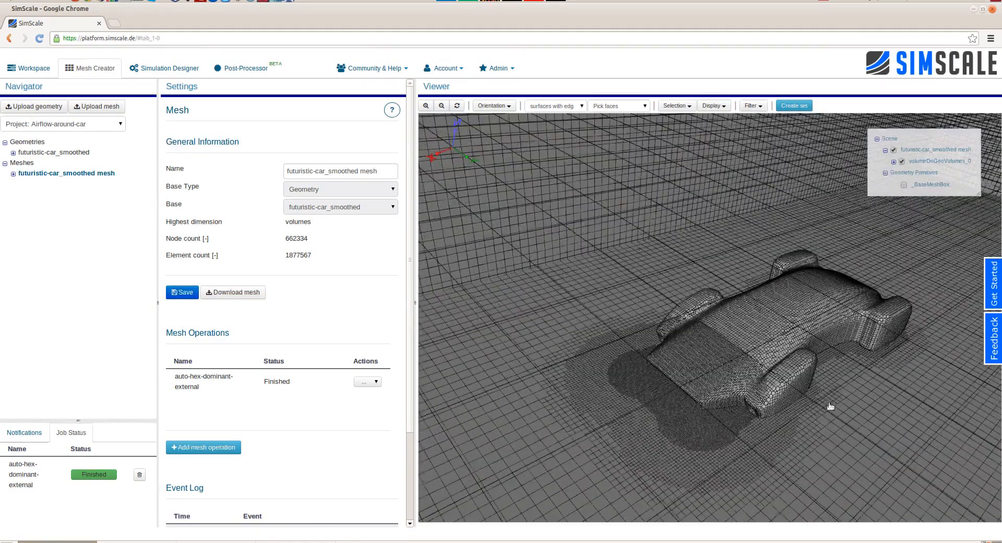
- Create a face set named car from the car body's surface
{"action": "left_click", "coordinate": [795, 329]}
{"action": "left_click", "coordinate": [799, 107]}
{"action": "type", "text": "car"}
{"action": "key", "text": "Return"}
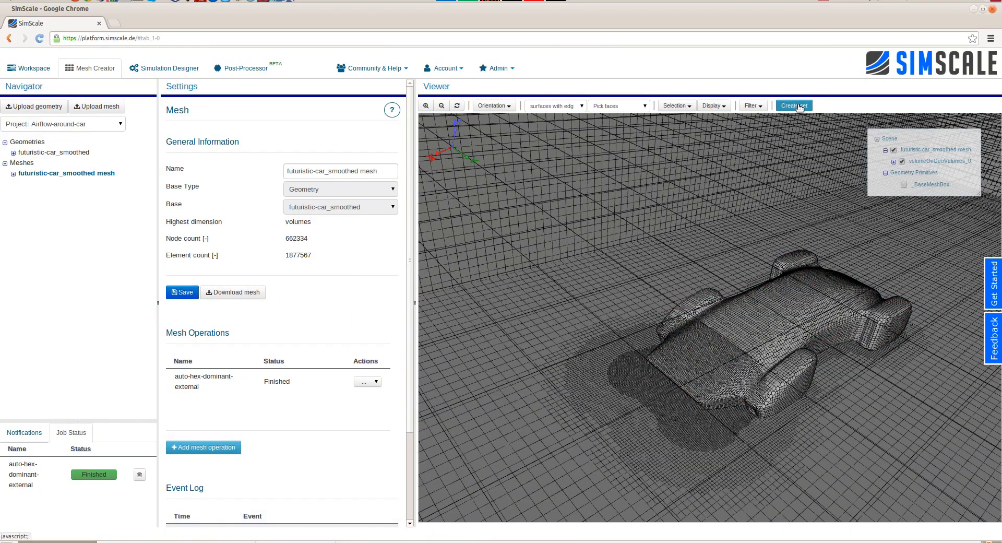
- Create a new simulation named Turbulent-flow-sim in the Airflow-around-car project
{"action": "left_click", "coordinate": [177, 68]}
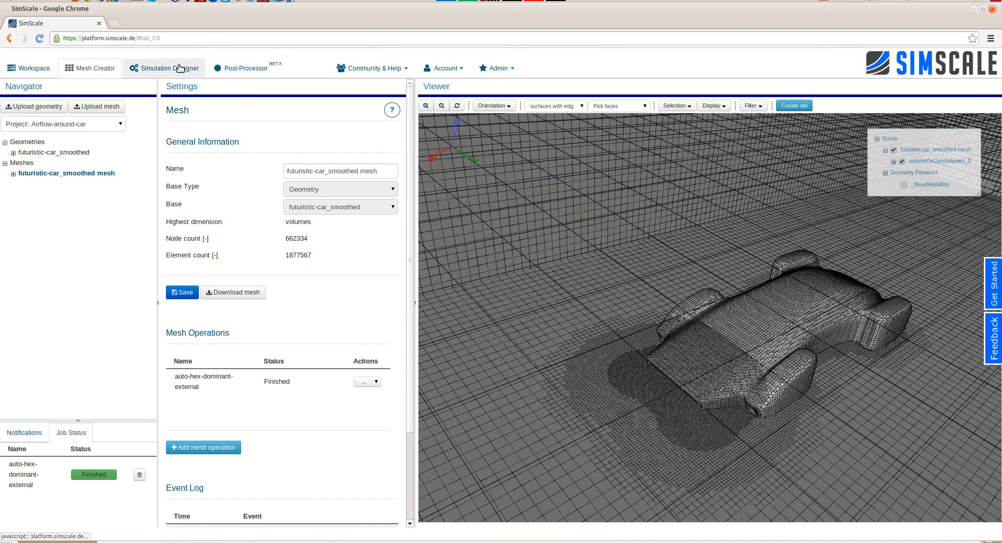
{"action": "right_click", "coordinate": [27, 143]}
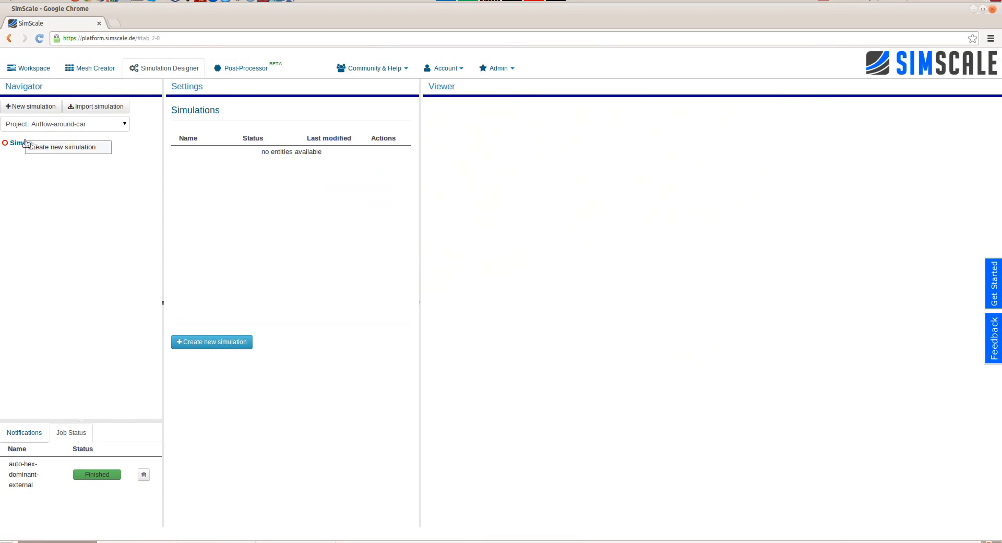
{"action": "left_click", "coordinate": [56, 149]}
{"action": "type", "text": "Turbulent"}
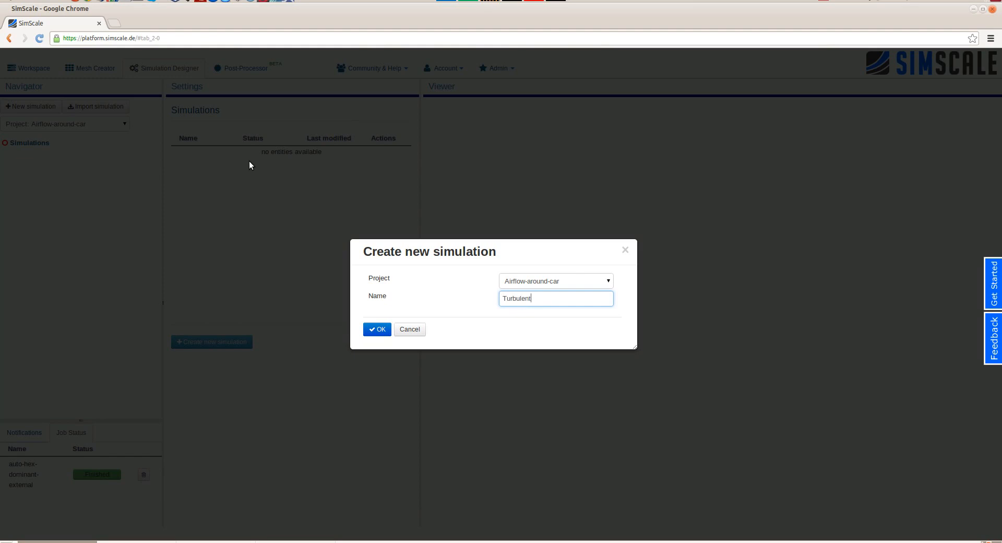
{"action": "type", "text": "-flow-sim"}
{"action": "key", "text": "Return"}
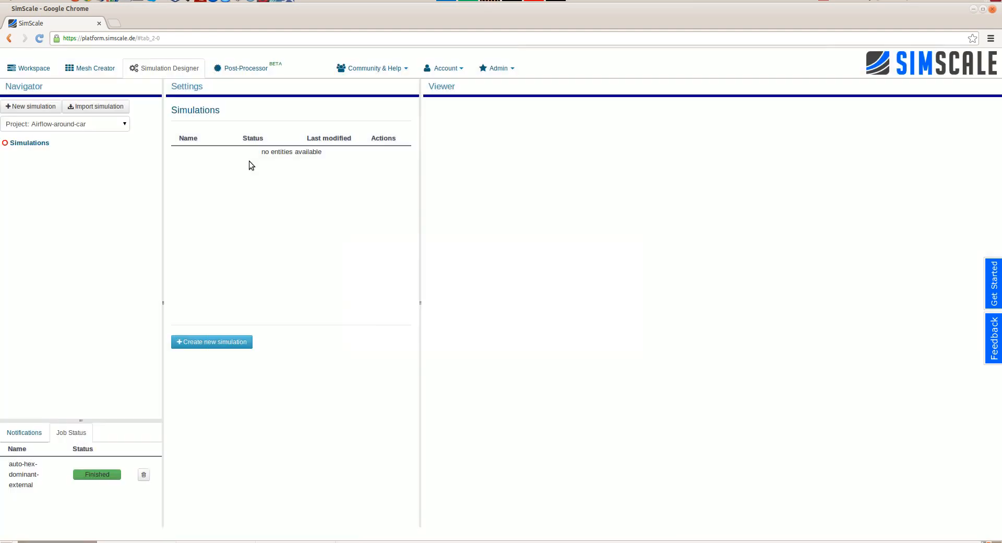
- Look through the Incompressible, Compressible and Conjugate heat transfer descriptions among the Fluid dynamics analysis types
{"action": "left_click", "coordinate": [241, 166]}
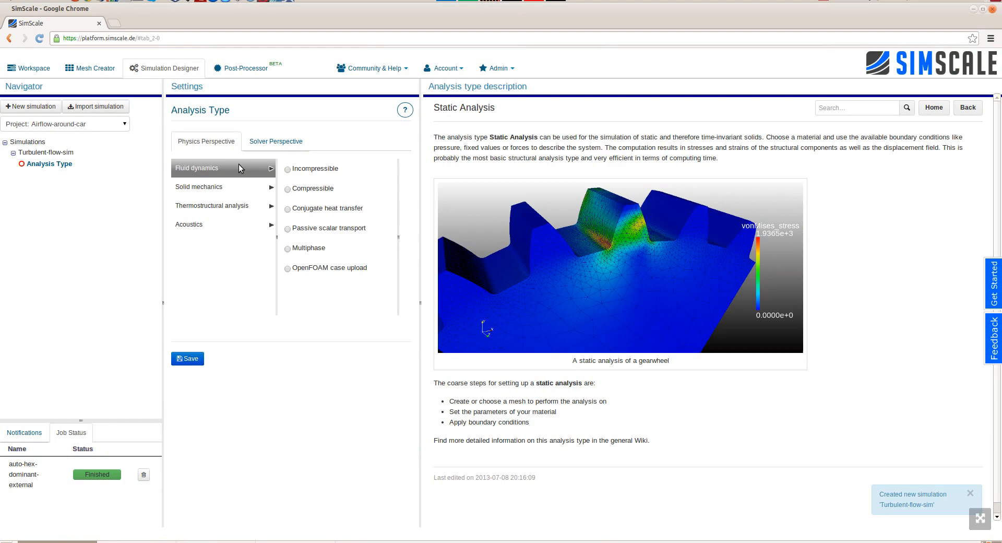
{"action": "left_click", "coordinate": [300, 169]}
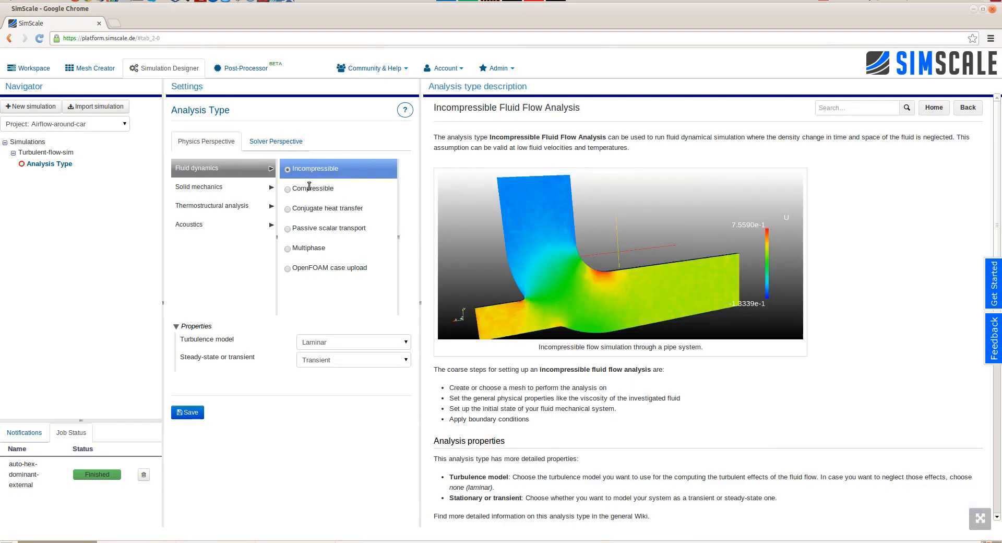
{"action": "left_click", "coordinate": [310, 187]}
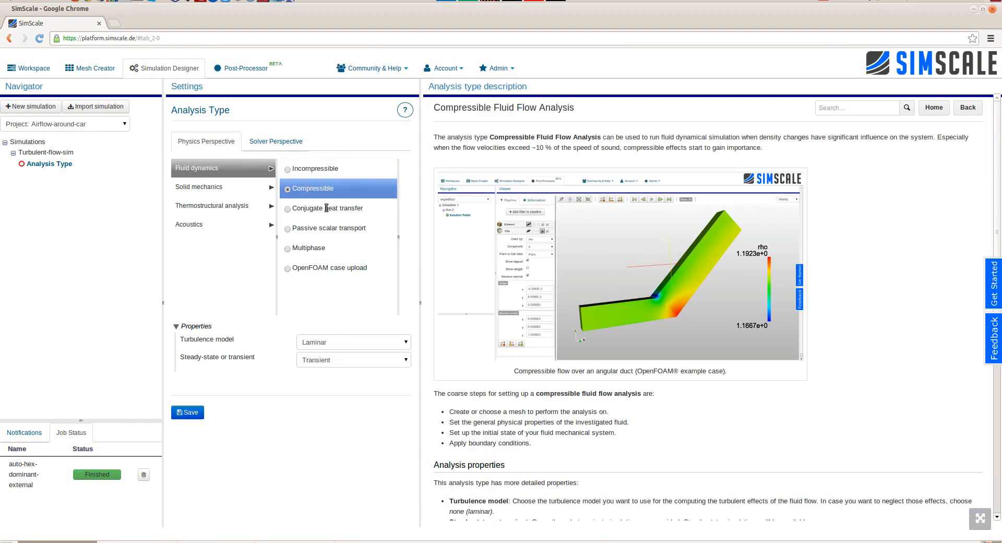
{"action": "left_click", "coordinate": [326, 207]}
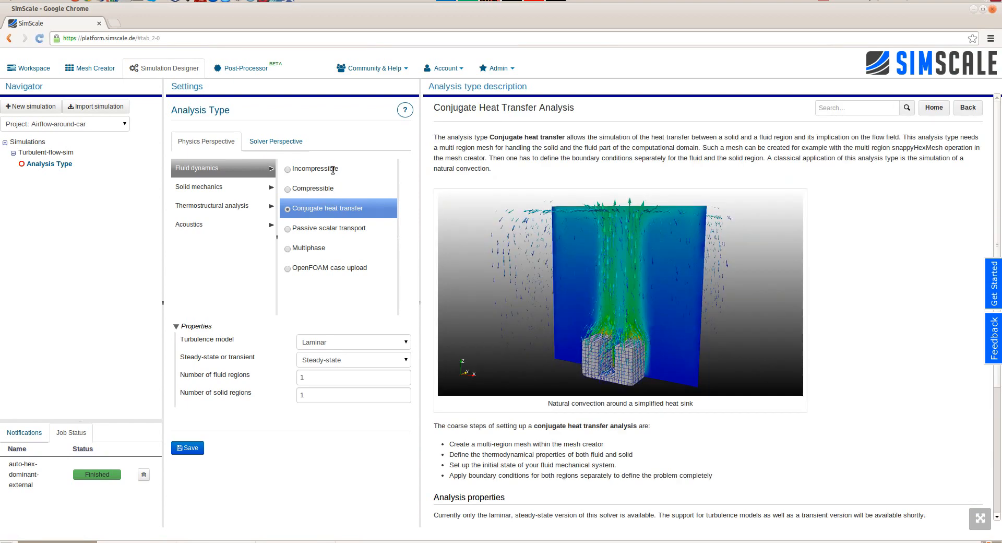
- Set the analysis type to Incompressible, Steady-state, with the k-omega SST turbulence model, and save it
{"action": "left_click", "coordinate": [333, 169]}
{"action": "left_click", "coordinate": [325, 342]}
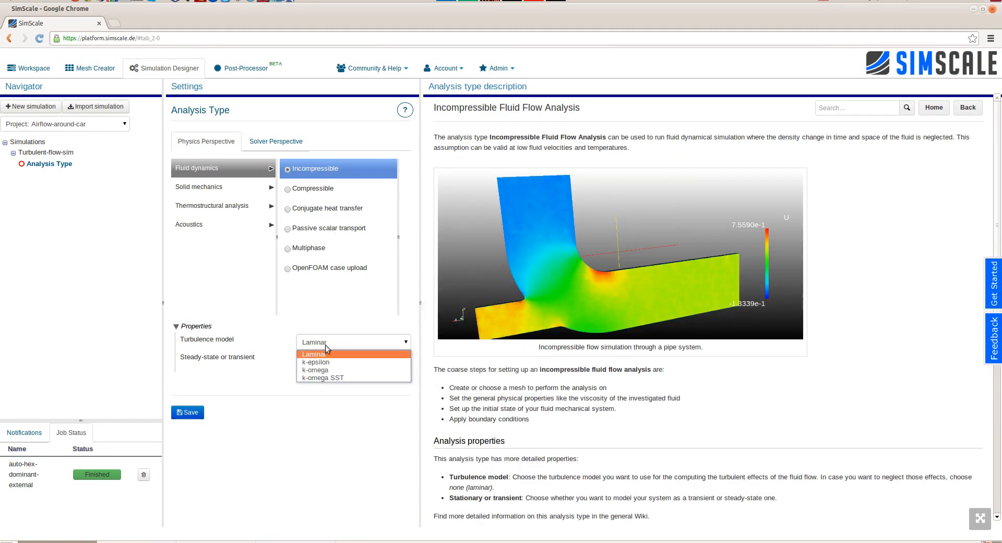
{"action": "left_click", "coordinate": [321, 377]}
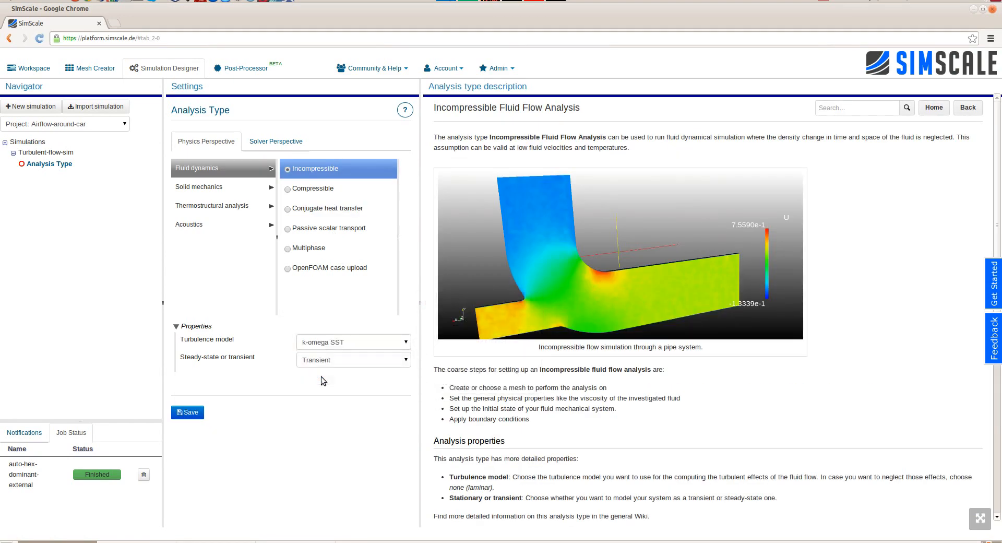
{"action": "left_click", "coordinate": [324, 361]}
{"action": "left_click", "coordinate": [321, 371]}
{"action": "left_click", "coordinate": [196, 414]}
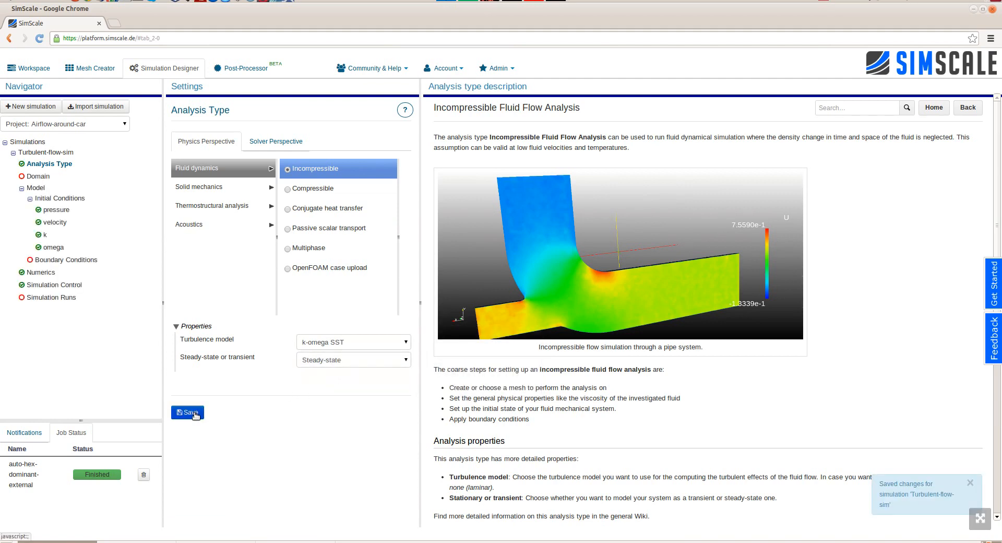
- Assign the futuristic-car_smoothed mesh as the simulation domain and save it
{"action": "left_click", "coordinate": [39, 177]}
{"action": "left_click", "coordinate": [175, 212]}
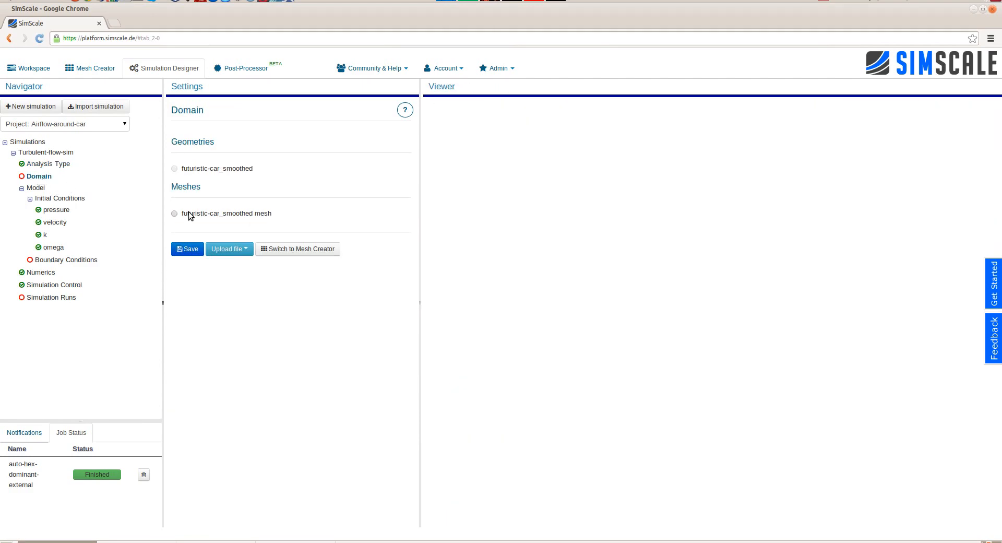
{"action": "left_click", "coordinate": [186, 249]}
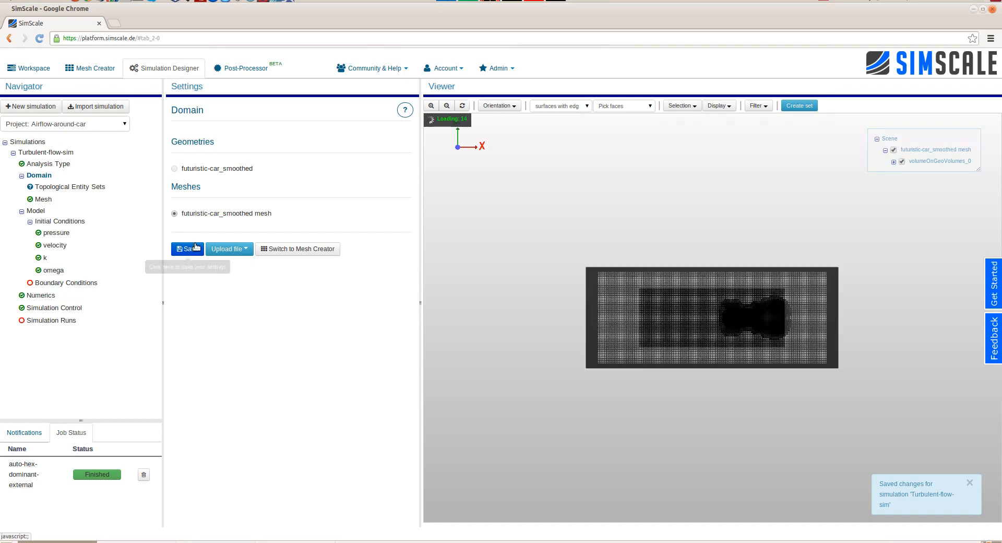
{"action": "left_click_drag", "start_coordinate": [714, 413], "coordinate": [572, 301]}
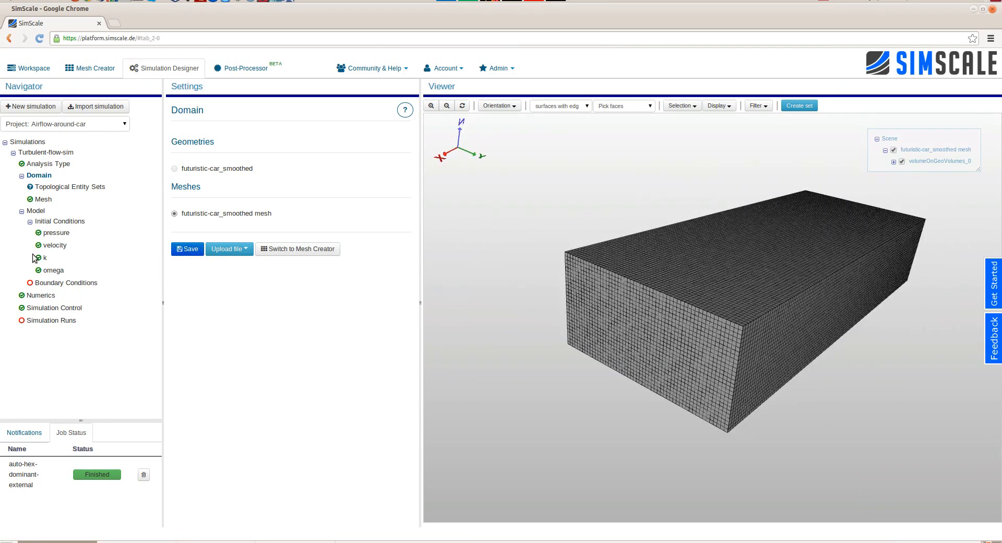
- Set the initial velocity's x value to -15 m/s, save it, and review the k and omega initial conditions
{"action": "left_click", "coordinate": [54, 233]}
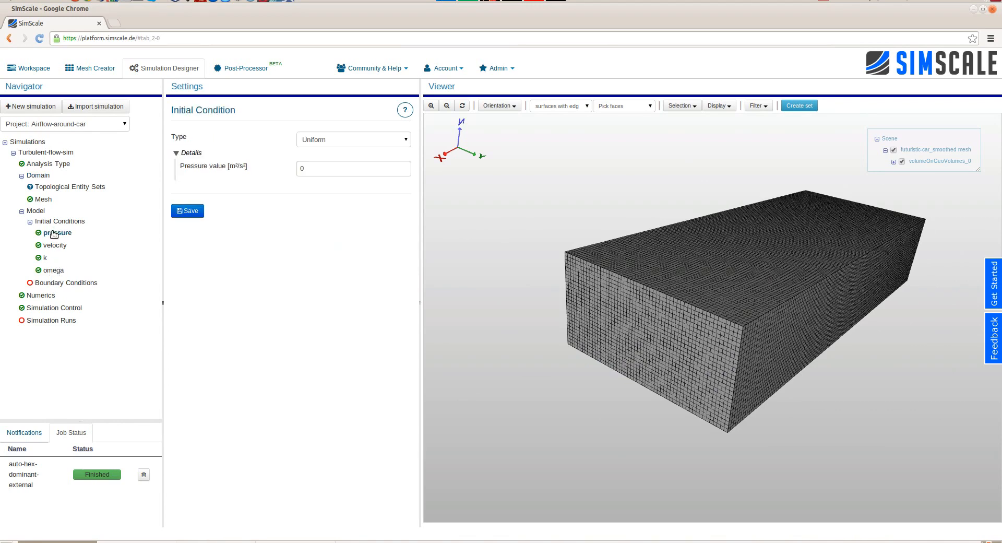
{"action": "left_click", "coordinate": [57, 245]}
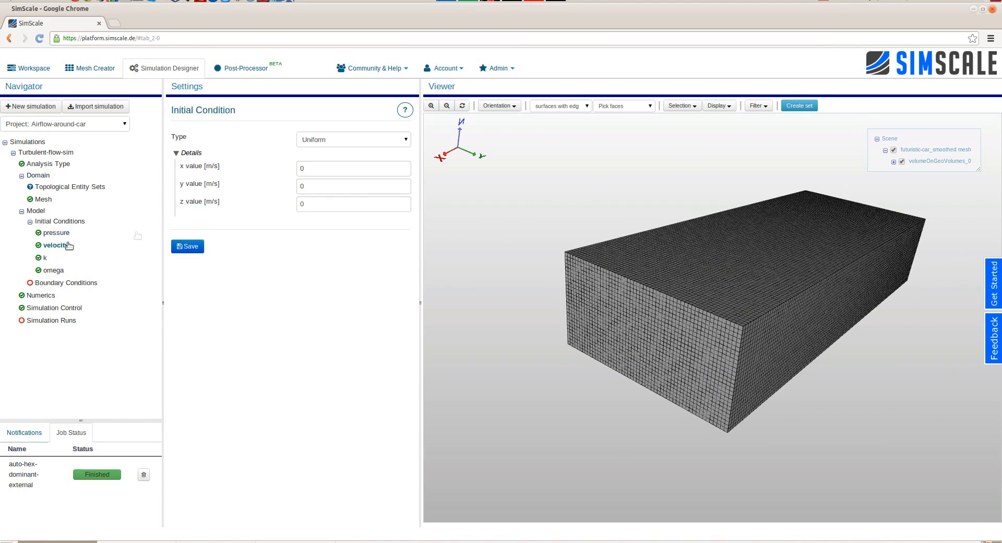
{"action": "double_click", "coordinate": [336, 169]}
{"action": "type", "text": "-15"}
{"action": "left_click", "coordinate": [187, 246]}
{"action": "left_click", "coordinate": [45, 258]}
{"action": "left_click", "coordinate": [52, 271]}
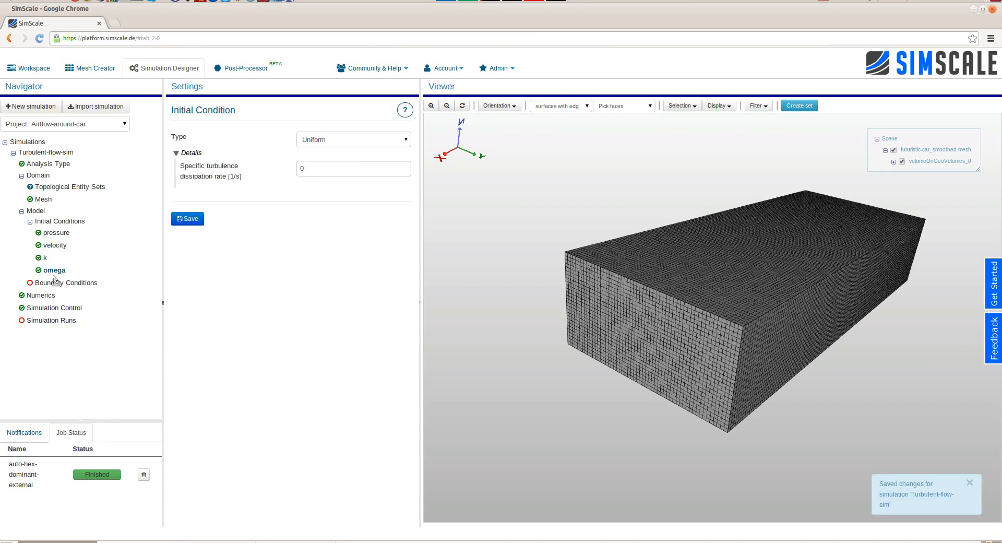
- Add a velocity boundary condition and name it u-inlet
{"action": "right_click", "coordinate": [58, 285]}
{"action": "left_click", "coordinate": [135, 313]}
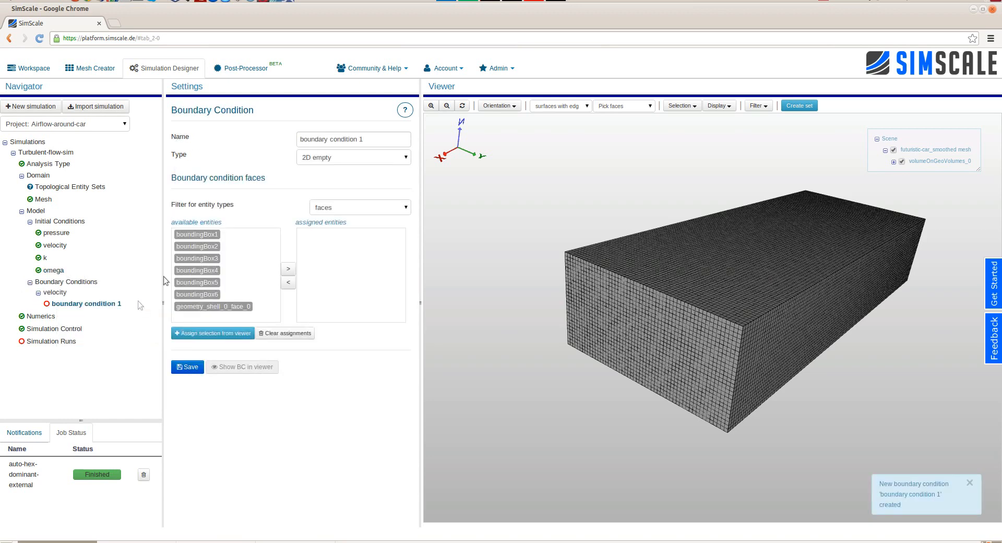
{"action": "triple_click", "coordinate": [350, 138]}
{"action": "type", "text": "u-inle"}
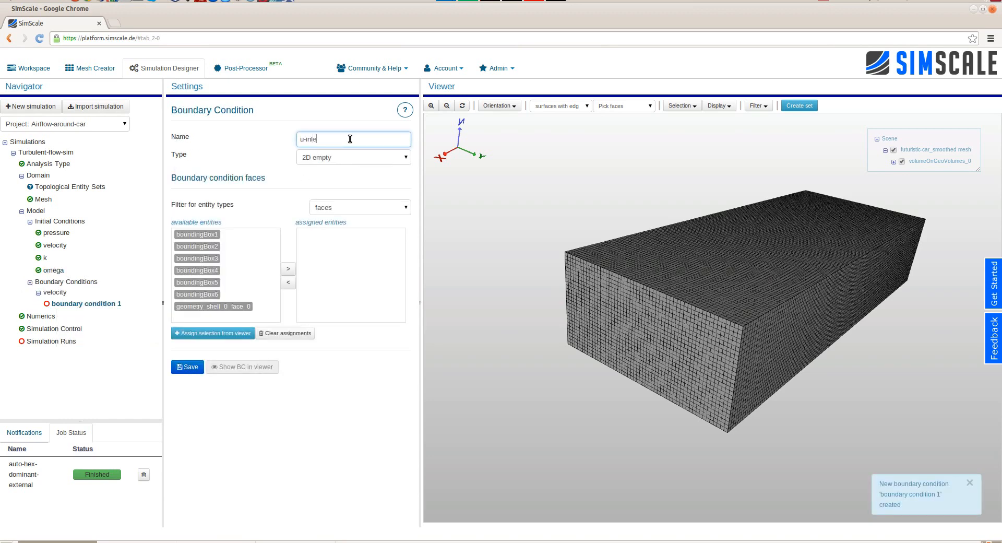
{"action": "type", "text": "t"}
- Set the u-inlet boundary condition to Fixed value with an x value of -15 m/s
{"action": "left_click", "coordinate": [347, 155]}
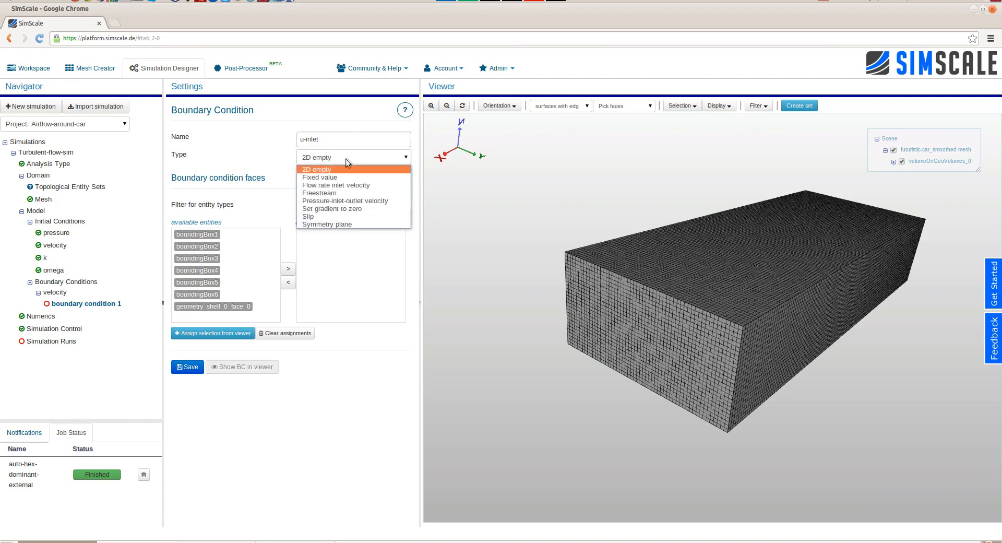
{"action": "left_click", "coordinate": [343, 177]}
{"action": "left_click", "coordinate": [344, 182]}
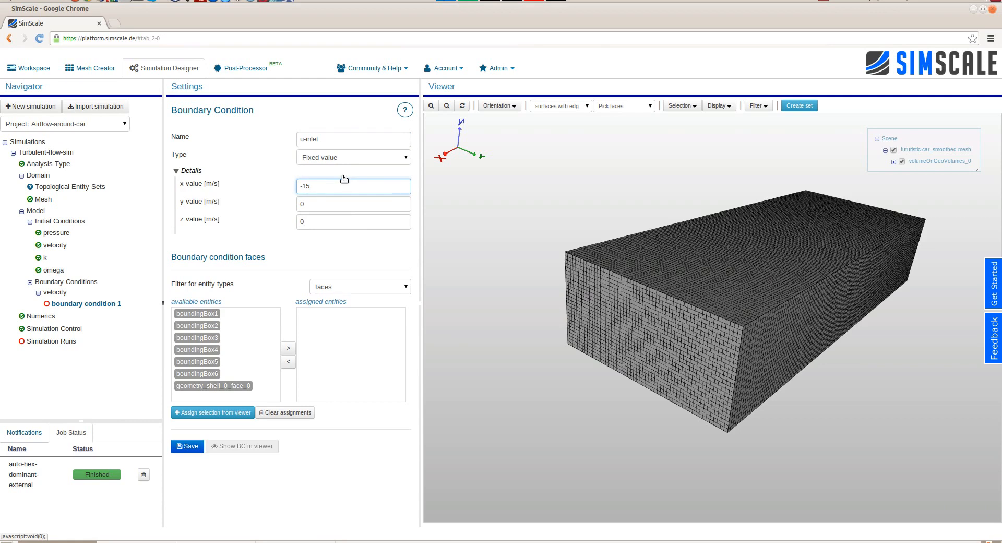
- Filter the entities by face sets and assign the inlet set to the u-inlet boundary condition
{"action": "left_click", "coordinate": [326, 287]}
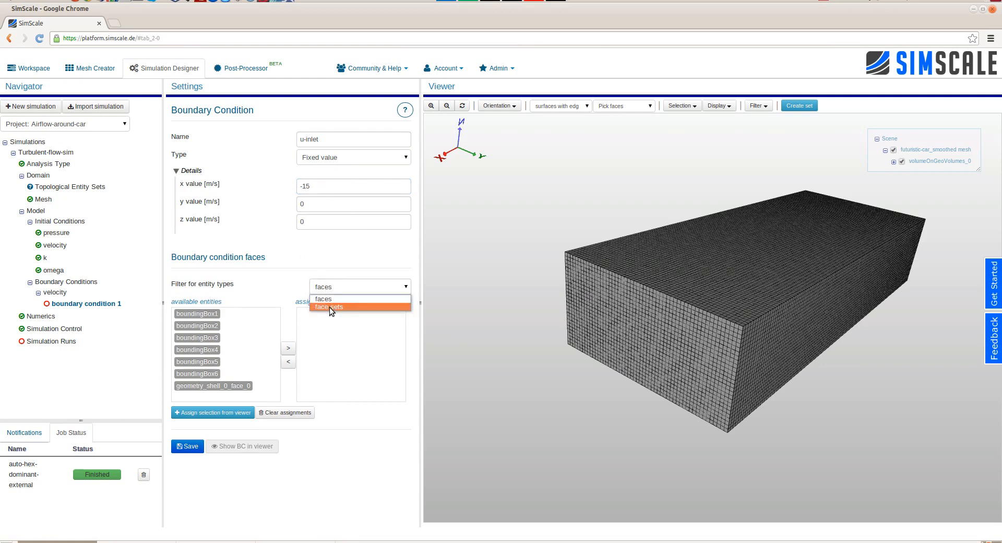
{"action": "left_click", "coordinate": [330, 307]}
{"action": "left_click_drag", "start_coordinate": [183, 314], "coordinate": [329, 324]}
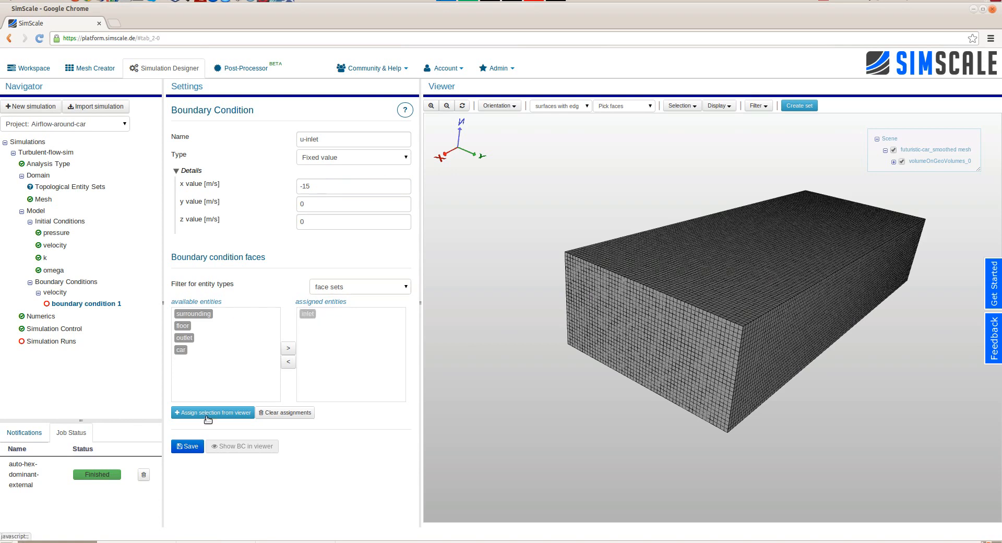
- Save the u-inlet boundary condition and show its assigned faces in the viewer
{"action": "left_click", "coordinate": [190, 445]}
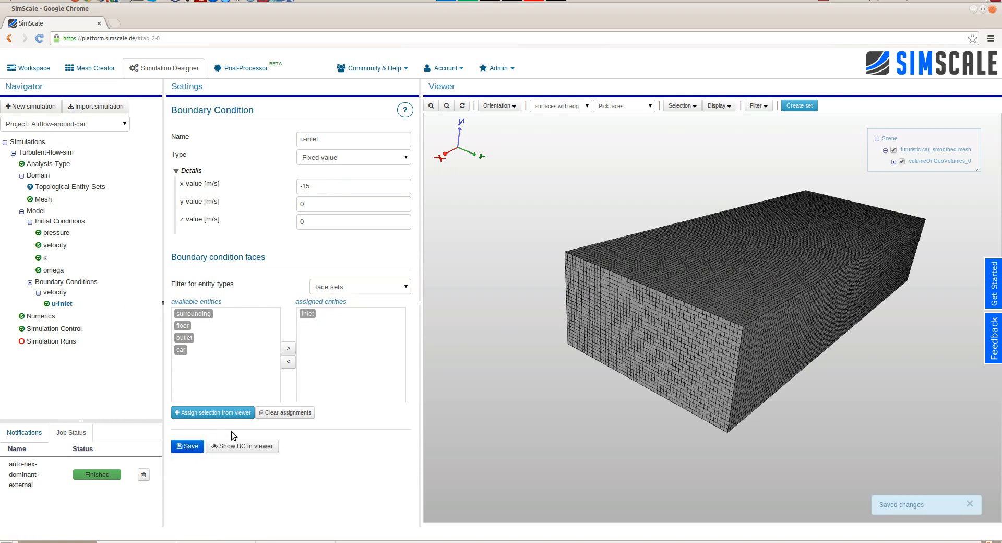
{"action": "left_click", "coordinate": [249, 446]}
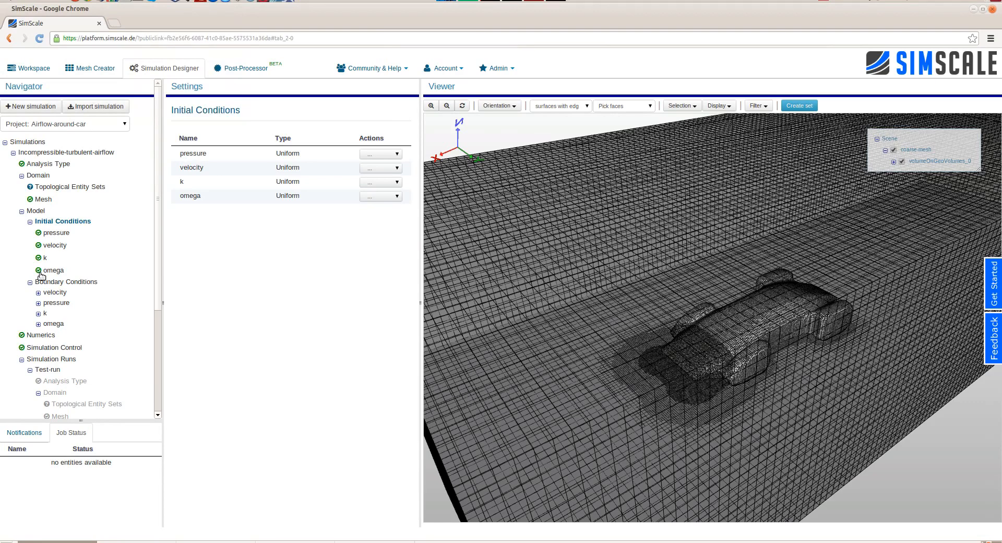
- Review the u-inlet, u-car, u-floor and u-surrounding velocity boundary conditions of the Incompressible-turbulent-airflow simulation
{"action": "left_click", "coordinate": [38, 293]}
{"action": "scroll", "coordinate": [40, 282], "scroll_direction": "down", "scroll_amount": 1}
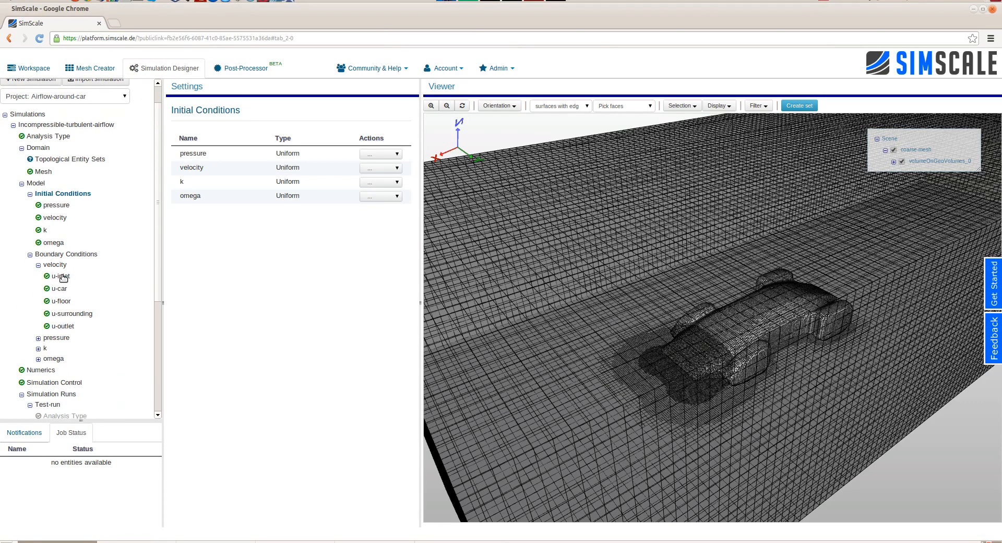
{"action": "left_click", "coordinate": [62, 276]}
{"action": "left_click", "coordinate": [60, 288]}
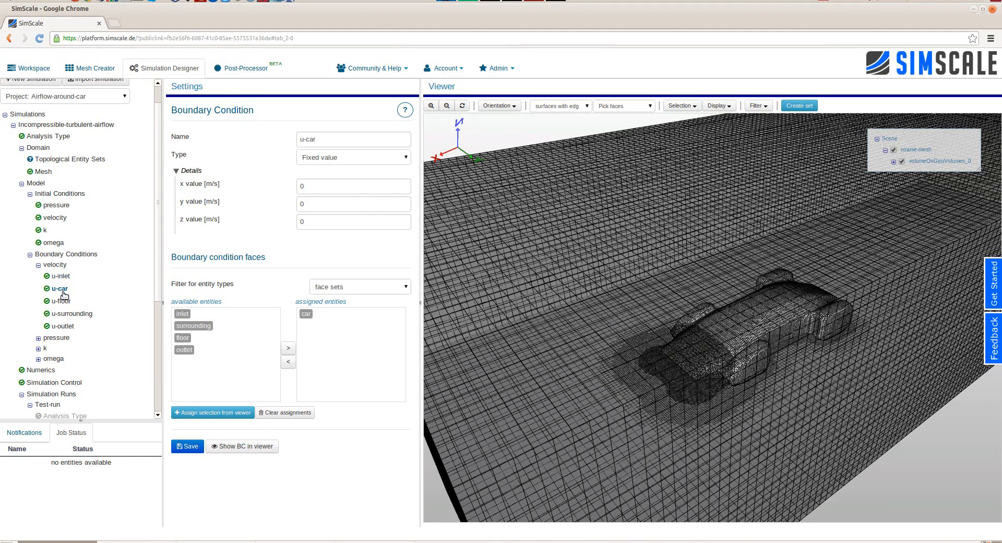
{"action": "left_click", "coordinate": [64, 302]}
{"action": "left_click", "coordinate": [68, 313]}
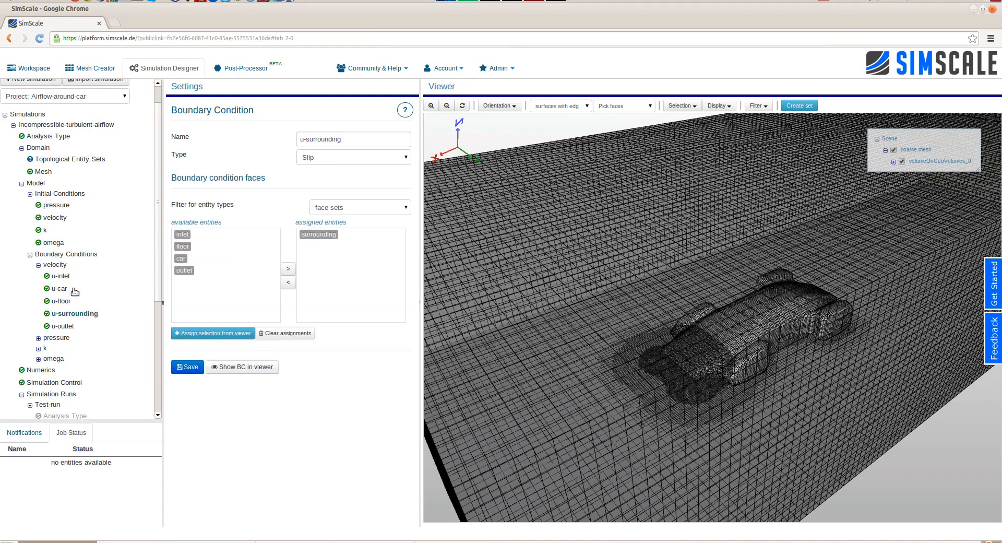
- Expand the pressure, k and omega boundary condition groups to review their entries
{"action": "left_click", "coordinate": [38, 338]}
{"action": "scroll", "coordinate": [44, 323], "scroll_direction": "down", "scroll_amount": 3}
{"action": "left_click", "coordinate": [38, 289]}
{"action": "scroll", "coordinate": [50, 282], "scroll_direction": "down", "scroll_amount": 2}
{"action": "left_click", "coordinate": [39, 296]}
{"action": "scroll", "coordinate": [49, 277], "scroll_direction": "down", "scroll_amount": 4}
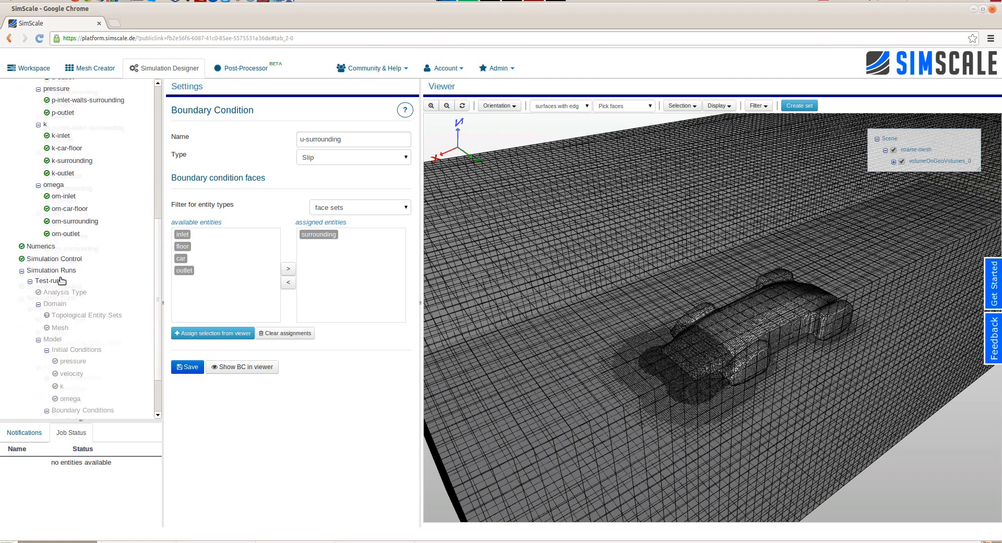
- Examine the Numerics settings, including relaxation factors, the pressure solver details and the numerical schemes
{"action": "left_click", "coordinate": [50, 246]}
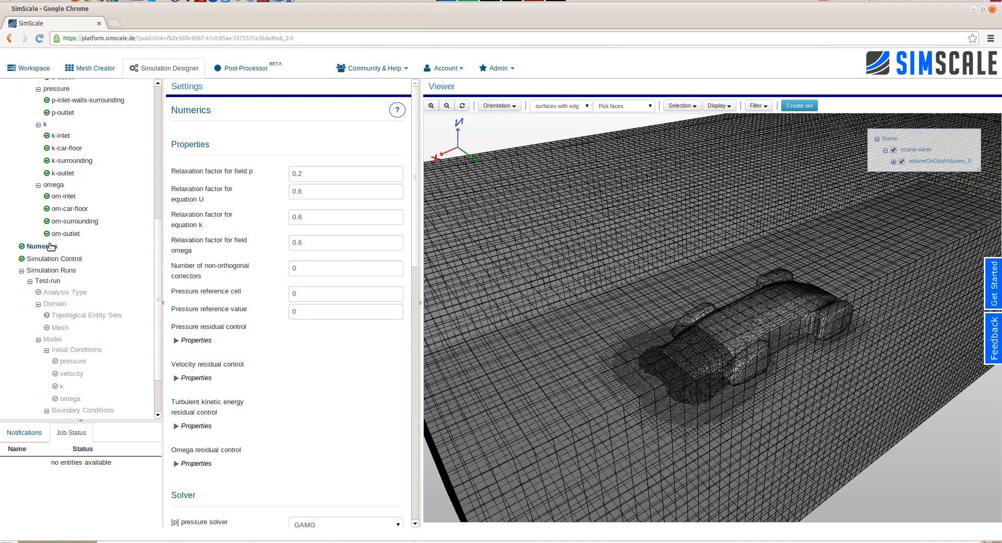
{"action": "left_click", "coordinate": [30, 280]}
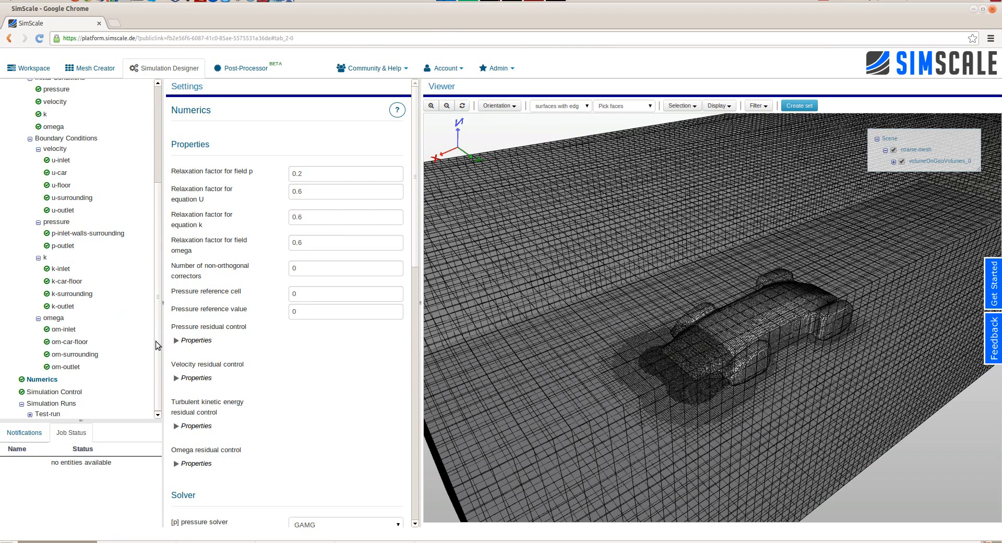
{"action": "scroll", "coordinate": [274, 277], "scroll_direction": "down", "scroll_amount": 5}
{"action": "left_click", "coordinate": [191, 289]}
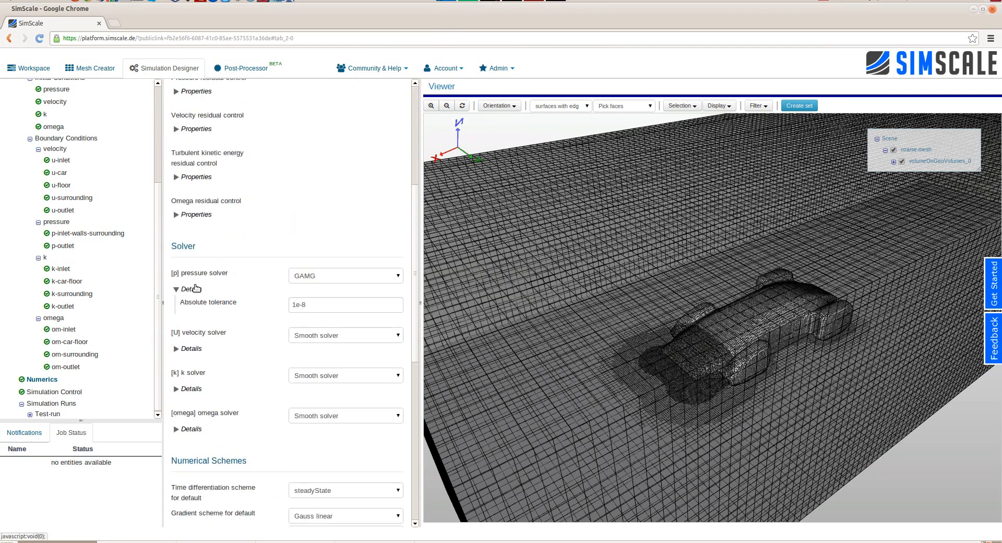
{"action": "scroll", "coordinate": [277, 206], "scroll_direction": "down", "scroll_amount": 4}
{"action": "scroll", "coordinate": [277, 215], "scroll_direction": "down", "scroll_amount": 6}
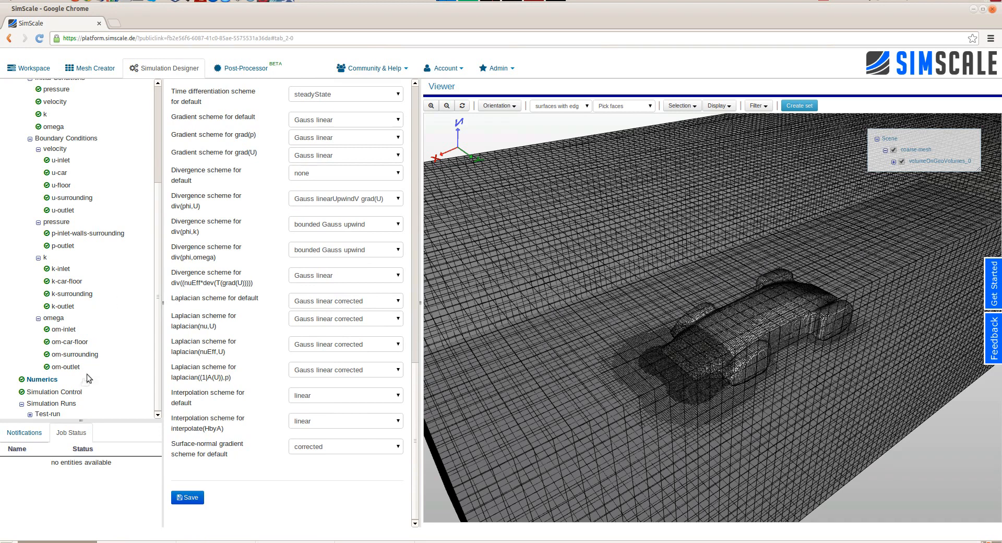
- Review the Simulation Control settings, including the number of computing cores and the maximum runtime
{"action": "left_click", "coordinate": [73, 392]}
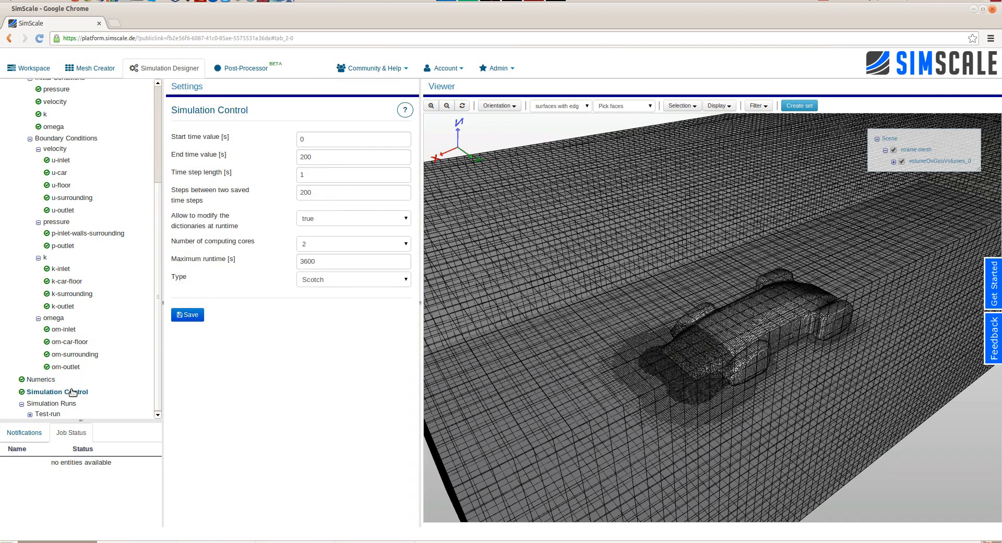
{"action": "left_click", "coordinate": [343, 241]}
{"action": "left_click", "coordinate": [343, 240]}
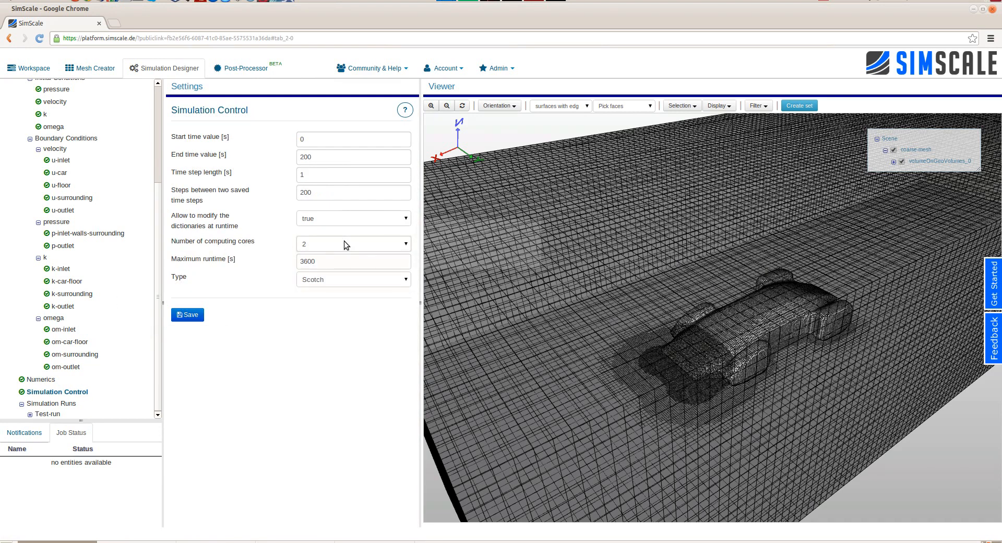
{"action": "double_click", "coordinate": [335, 261]}
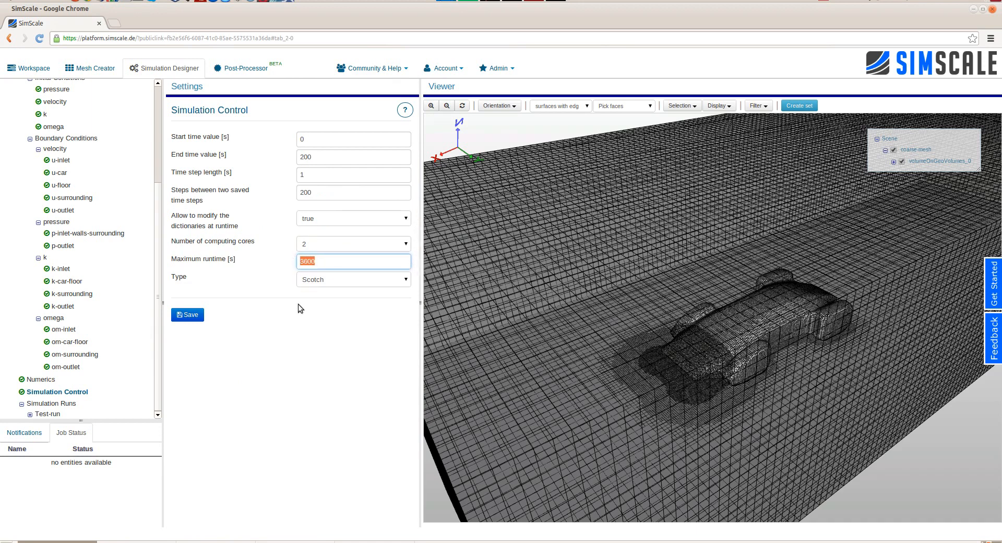
- Open the Test-run results, zoom into the later part of the residual plot and reset its zoom
{"action": "left_click", "coordinate": [46, 414]}
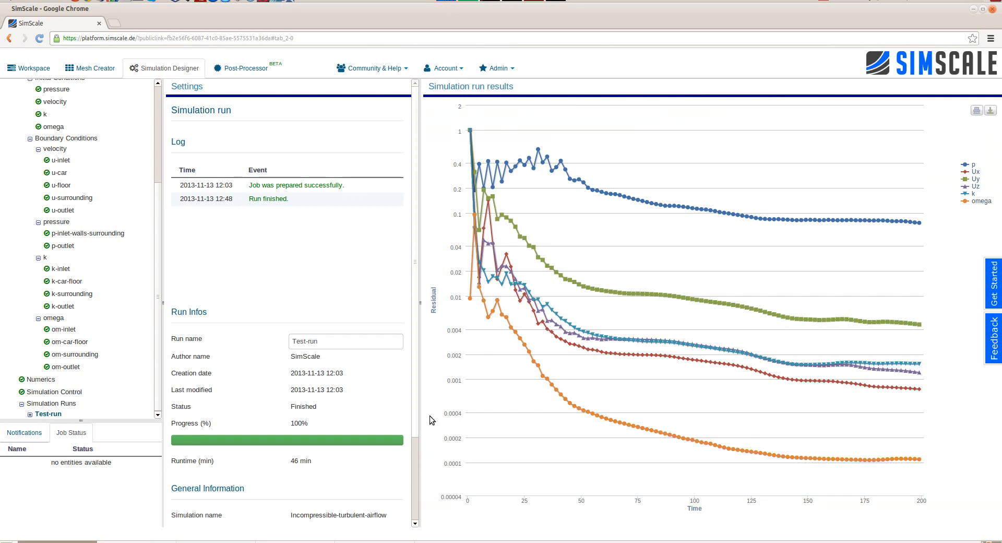
{"action": "left_click_drag", "start_coordinate": [747, 320], "coordinate": [863, 327]}
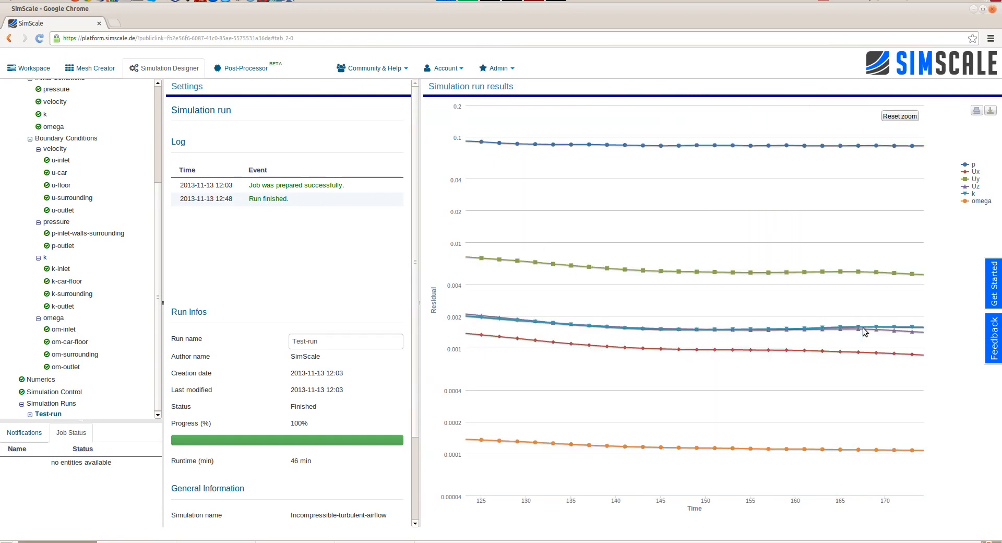
{"action": "left_click", "coordinate": [908, 117]}
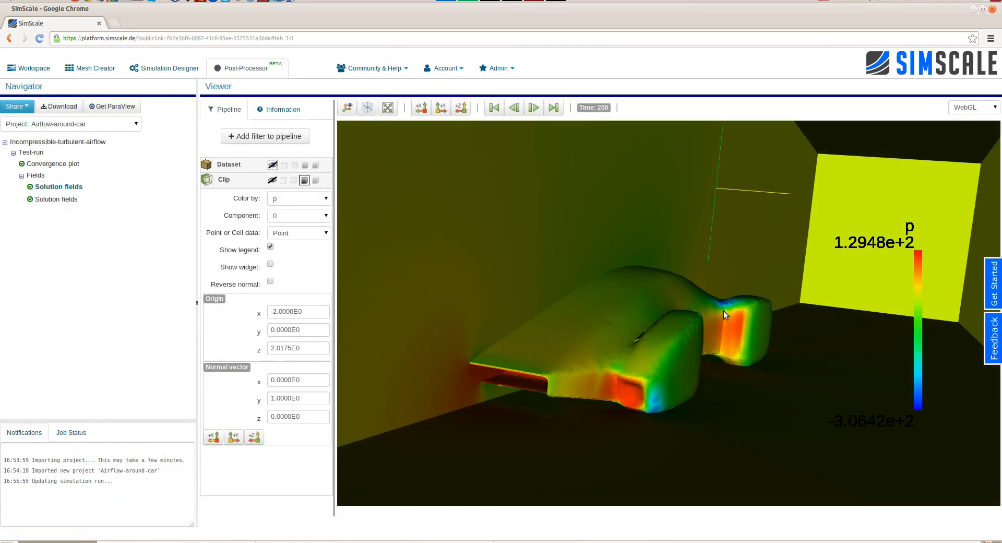
- Inspect the pressure distribution on the clipped car model in the post-processor from several angles
{"action": "scroll", "coordinate": [724, 311], "scroll_direction": "up", "scroll_amount": 5}
{"action": "scroll", "coordinate": [724, 311], "scroll_direction": "down", "scroll_amount": 4}
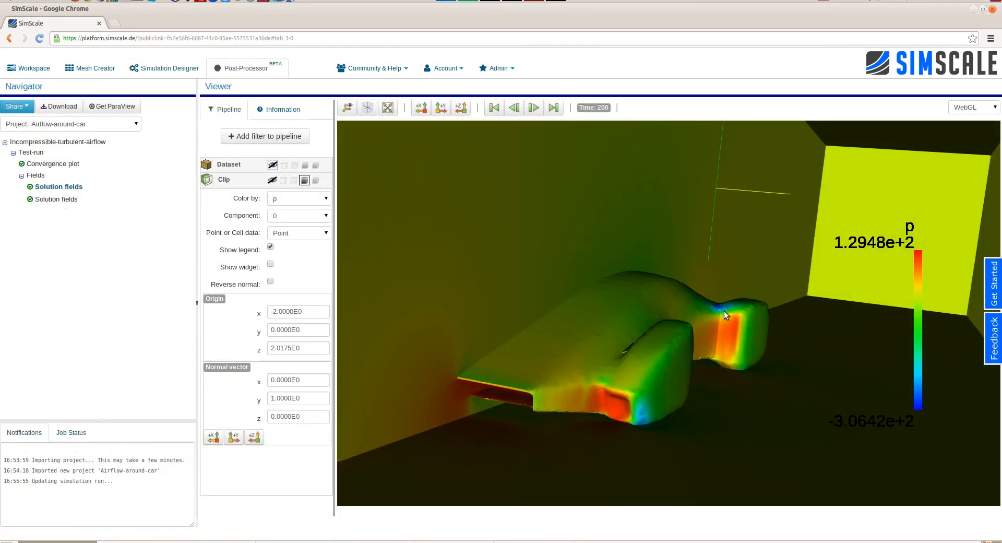
{"action": "scroll", "coordinate": [699, 350], "scroll_direction": "up", "scroll_amount": 5}
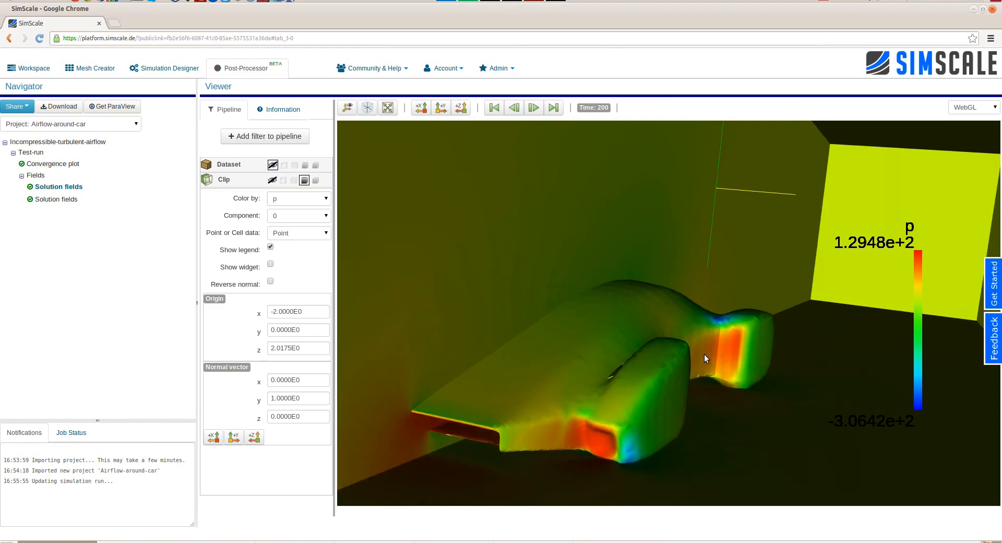
{"action": "scroll", "coordinate": [705, 357], "scroll_direction": "down", "scroll_amount": 4}
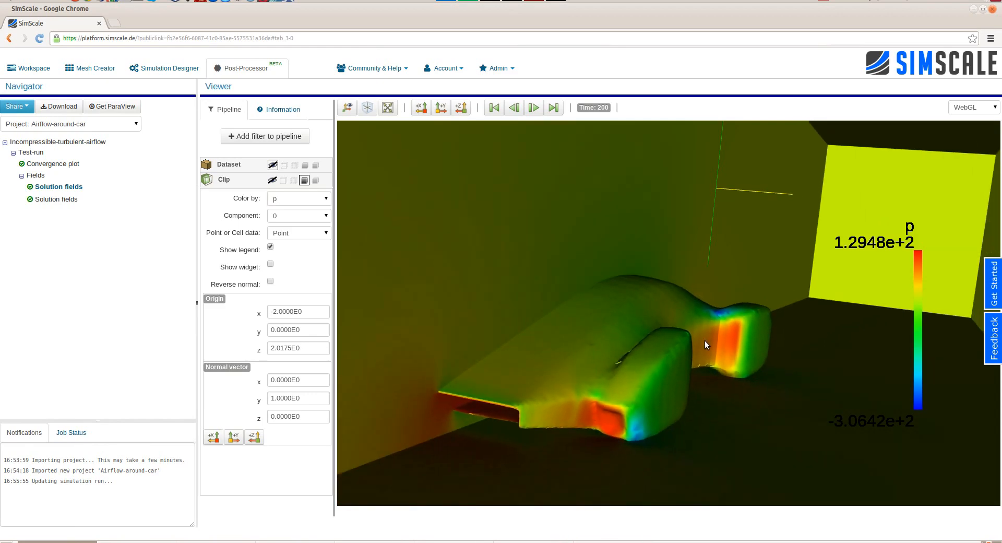
{"action": "left_click_drag", "start_coordinate": [605, 358], "coordinate": [678, 369]}
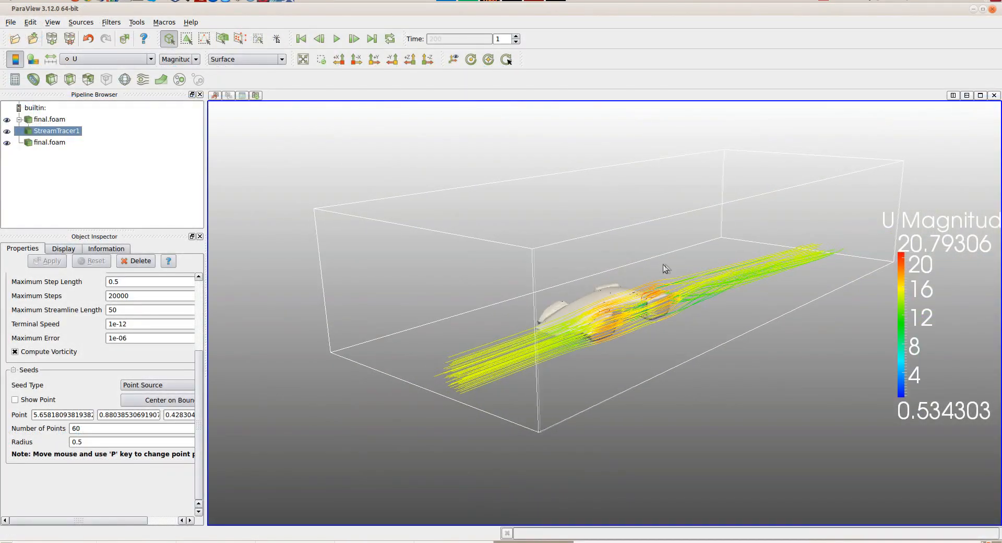
- Switch to ParaView and inspect the velocity streamlines around the car from different viewpoints
{"action": "left_click_drag", "start_coordinate": [663, 264], "coordinate": [711, 266]}
{"action": "right_click_drag", "start_coordinate": [676, 305], "coordinate": [734, 389]}
{"action": "left_click_drag", "start_coordinate": [736, 392], "coordinate": [716, 378]}
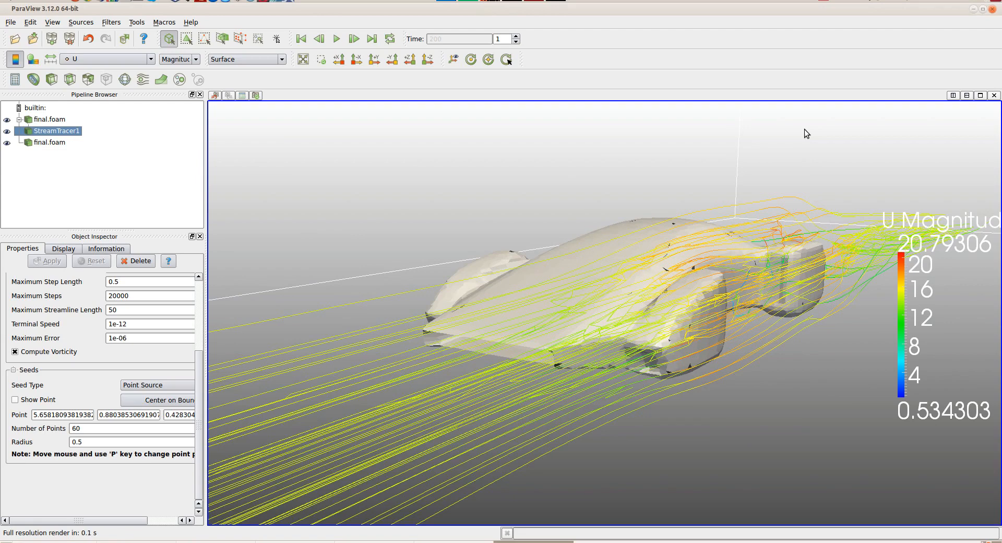
- Color the car surface in the second final.foam dataset by point pressure p and view it from above
{"action": "left_click", "coordinate": [29, 141]}
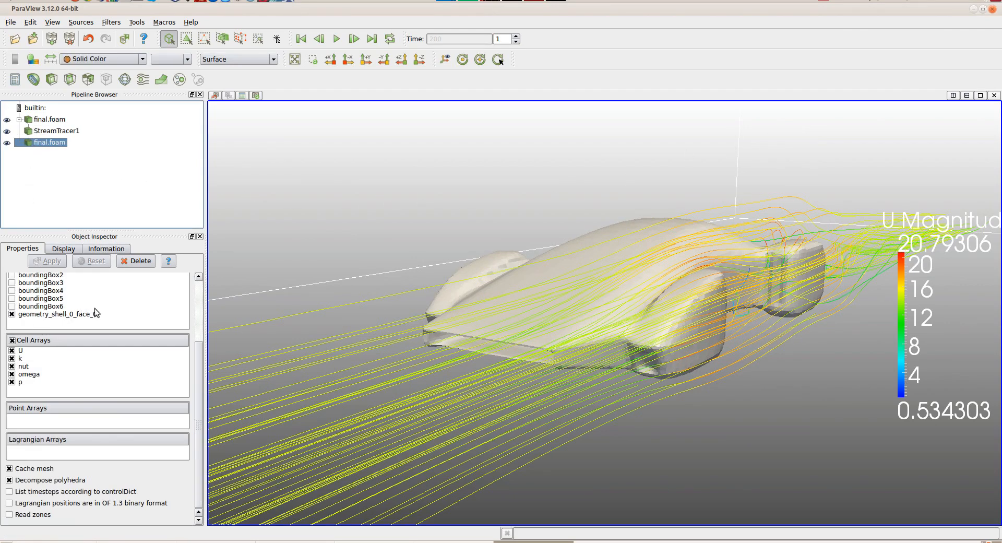
{"action": "scroll", "coordinate": [95, 326], "scroll_direction": "up", "scroll_amount": 3}
{"action": "left_click", "coordinate": [102, 59]}
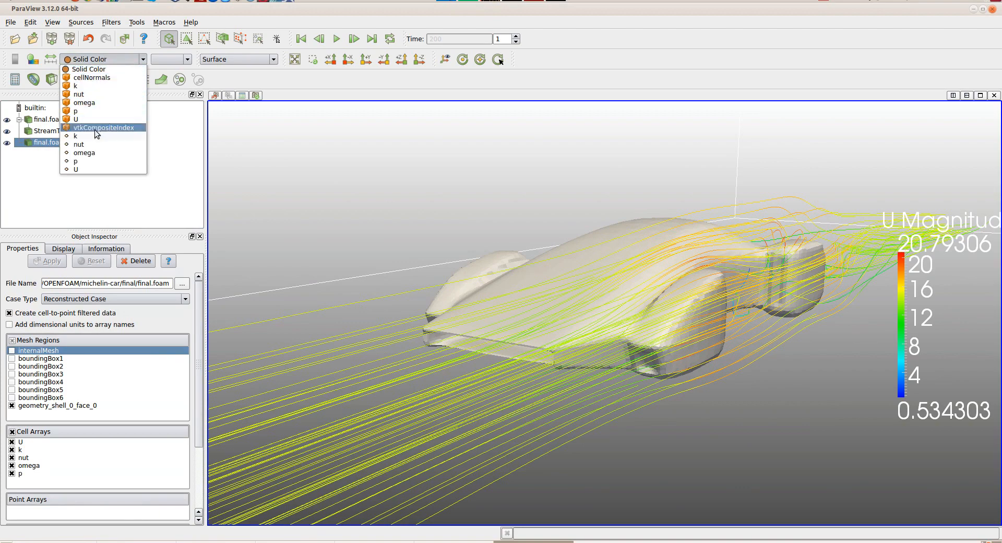
{"action": "left_click", "coordinate": [99, 160]}
{"action": "left_click_drag", "start_coordinate": [613, 275], "coordinate": [600, 304]}
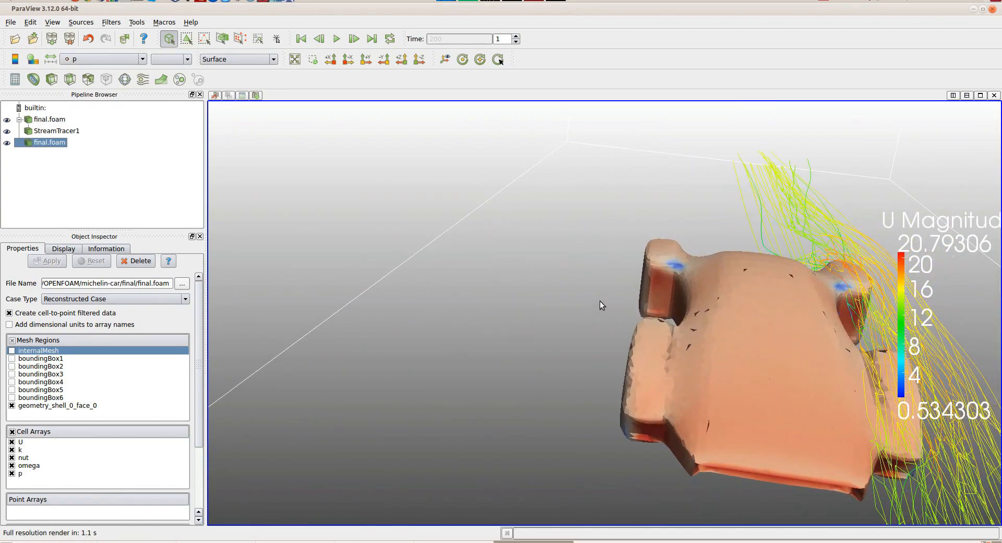